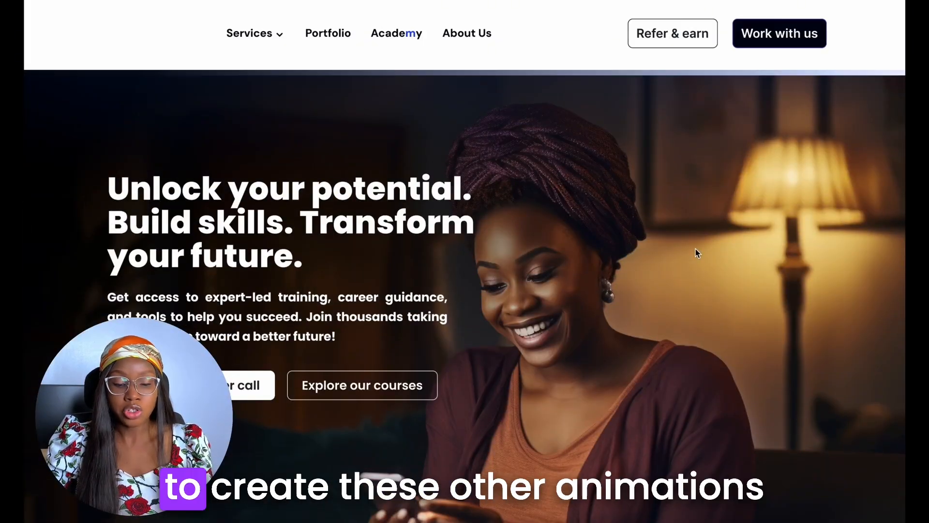
pyautogui.scroll(-10, 695, 249)
pyautogui.scroll(-15, 696, 249)
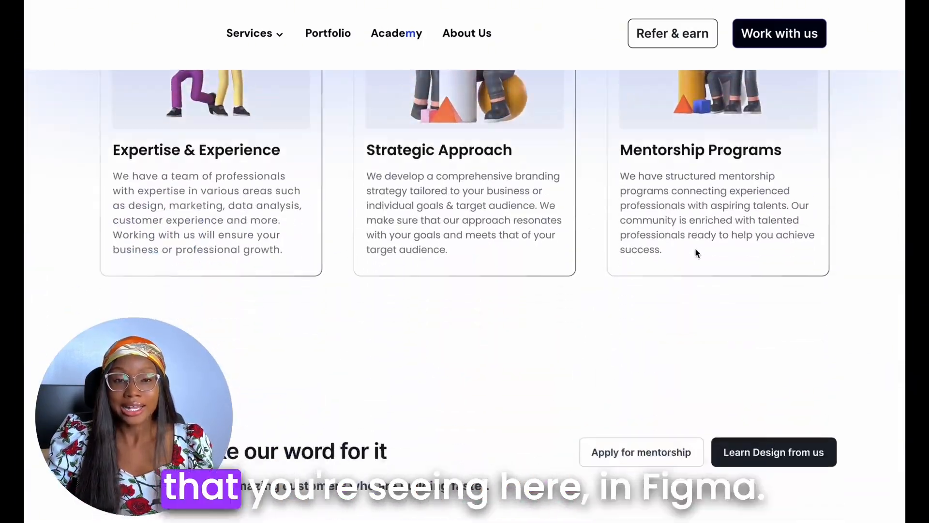
pyautogui.scroll(-10, 697, 252)
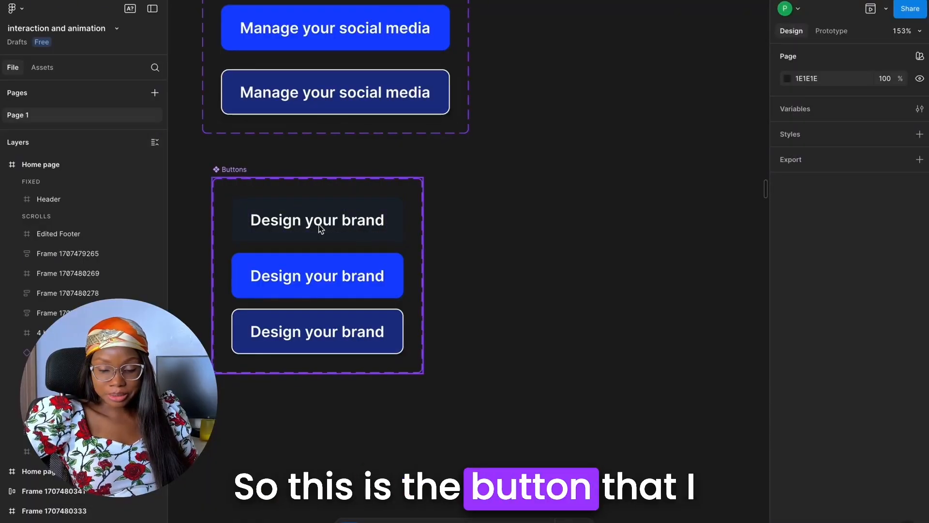
# Duplicate the dark "Design your brand" button variant and place the copy beside its component set
pyautogui.click(321, 229)
pyautogui.scroll(-6, 320, 232)
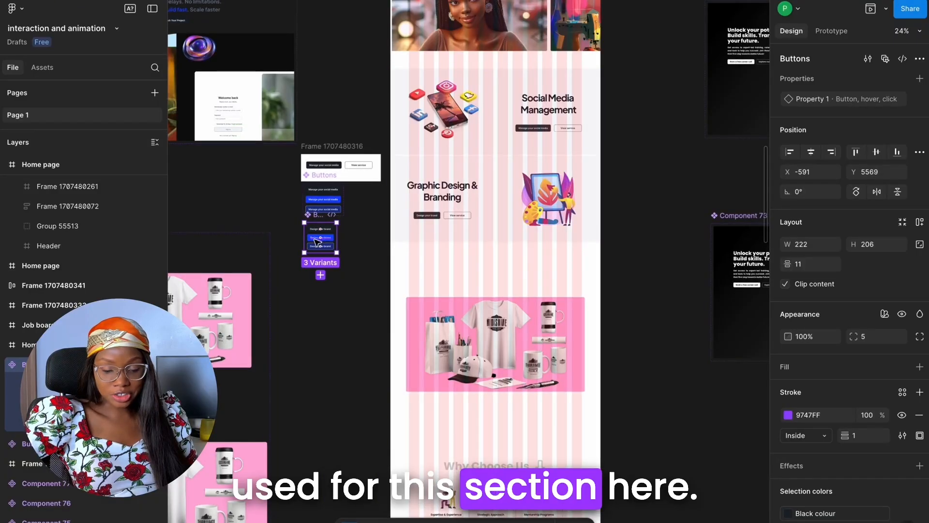
pyautogui.scroll(6, 317, 242)
pyautogui.click(302, 184)
pyautogui.scroll(3, 314, 183)
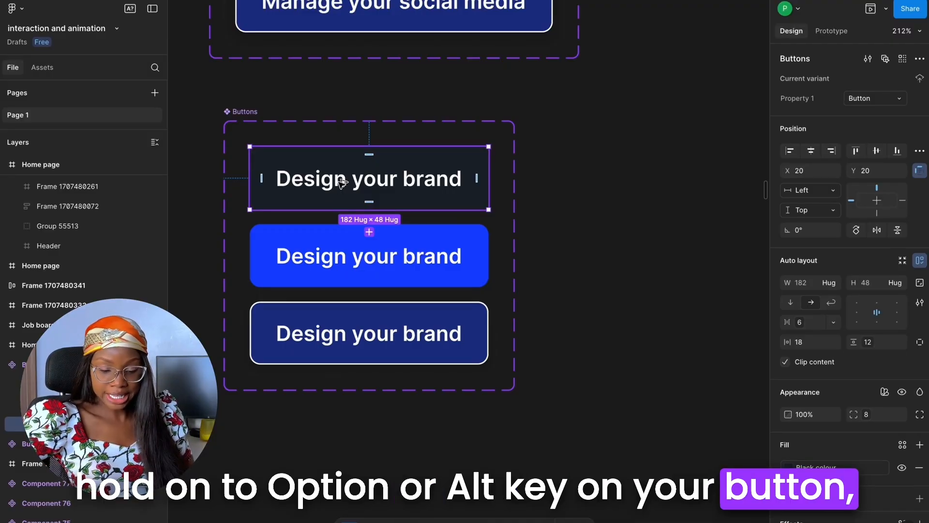
pyautogui.moveTo(341, 184); pyautogui.dragTo(626, 185)
pyautogui.hscroll(5, 626, 184)
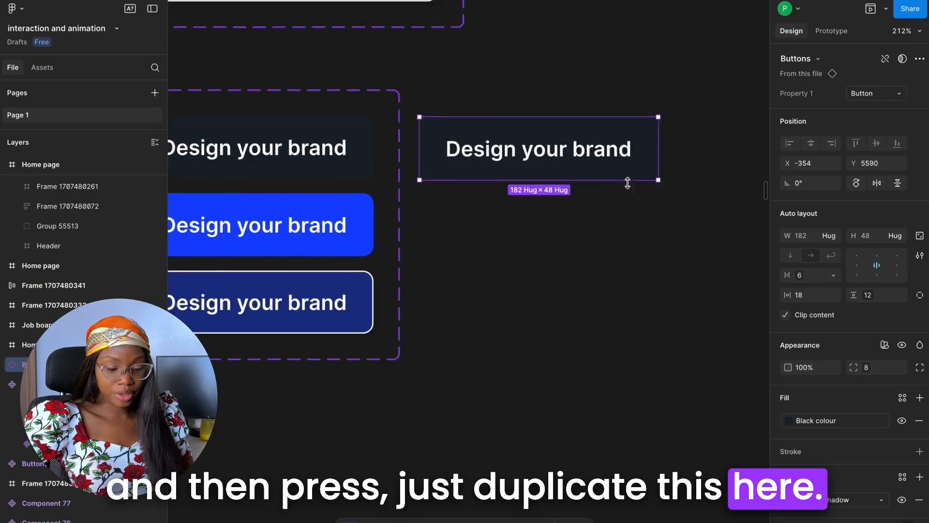
# Detach the copied button from its component and duplicate it downward to make three stacked buttons
pyautogui.rightClick(556, 163)
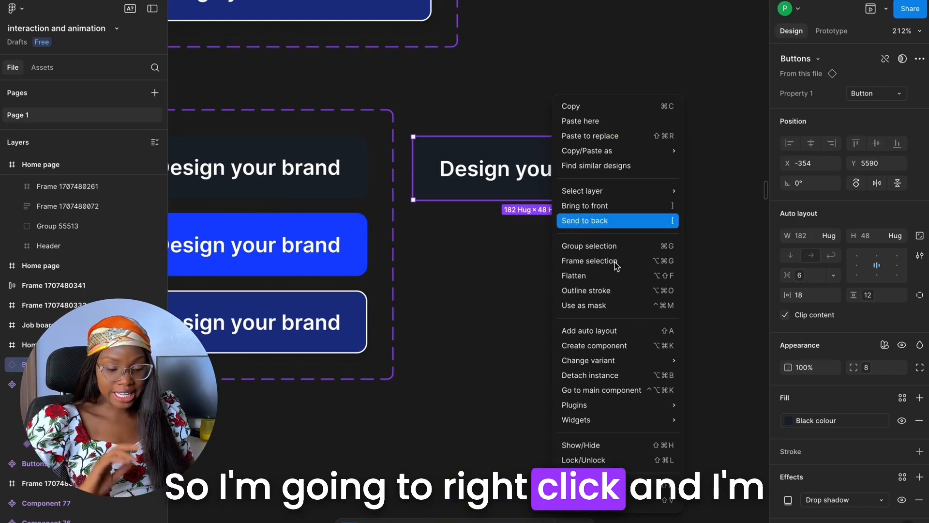
pyautogui.click(617, 374)
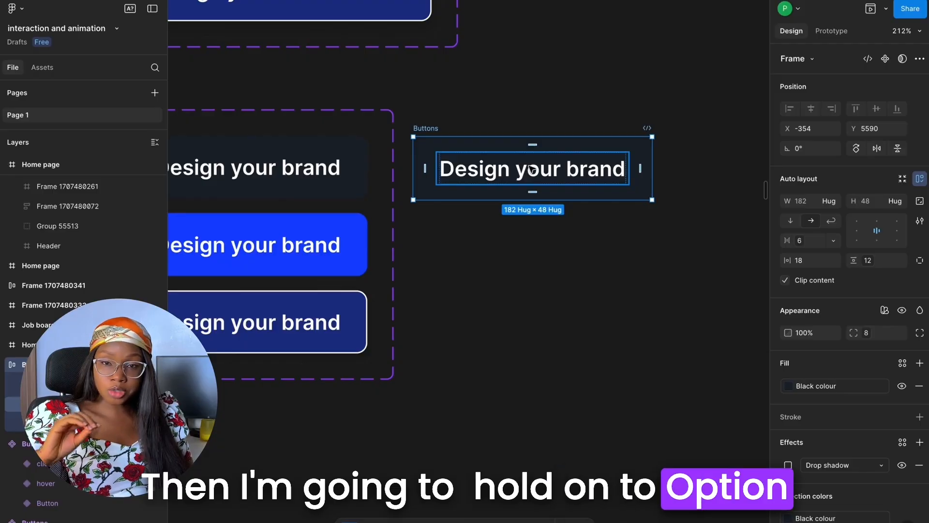
pyautogui.keyDown('alt'); pyautogui.moveTo(537, 206); pyautogui.dragTo(534, 320); pyautogui.keyUp('alt')
pyautogui.scroll(2, 412, 125)
# Try to combine the text padding frames inside the three stacked buttons into a component set and move it aside
pyautogui.keyDown('ctrl'); pyautogui.moveTo(403, 120); pyautogui.dragTo(697, 447); pyautogui.keyUp('ctrl')
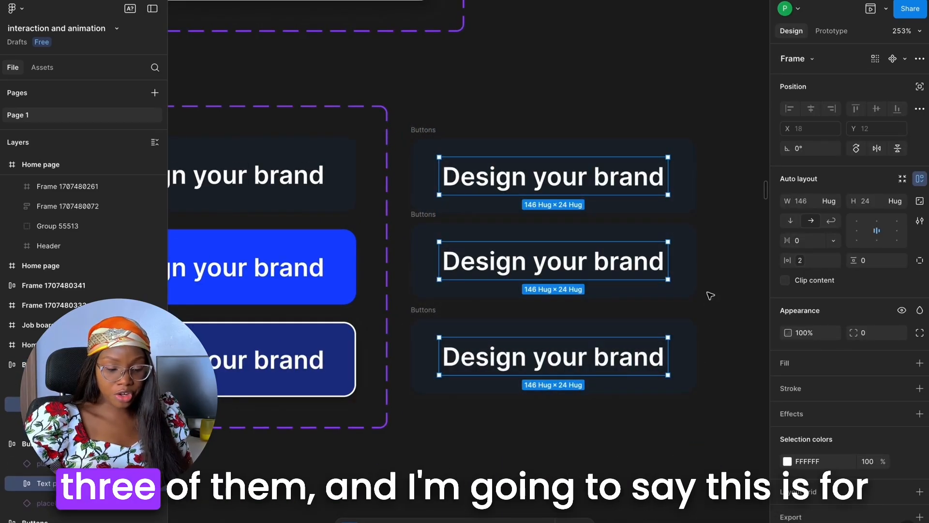
pyautogui.click(919, 59)
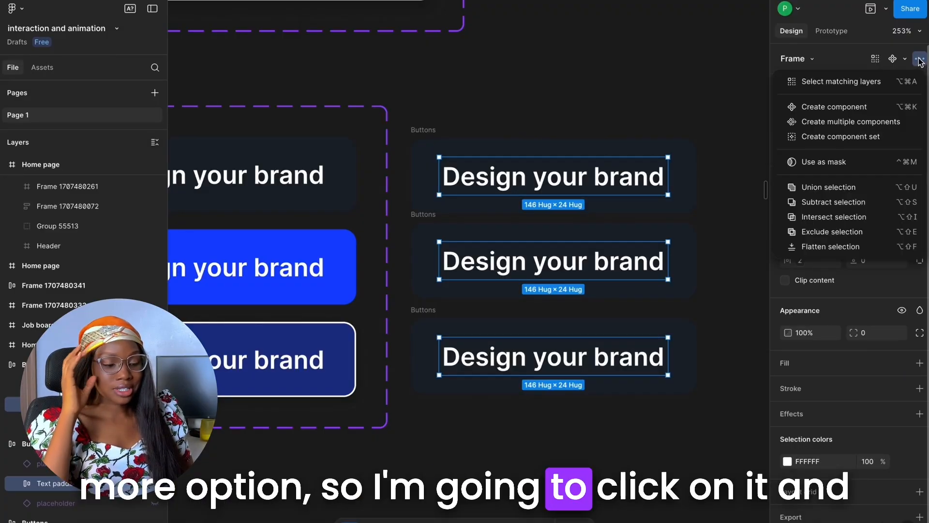
pyautogui.click(860, 139)
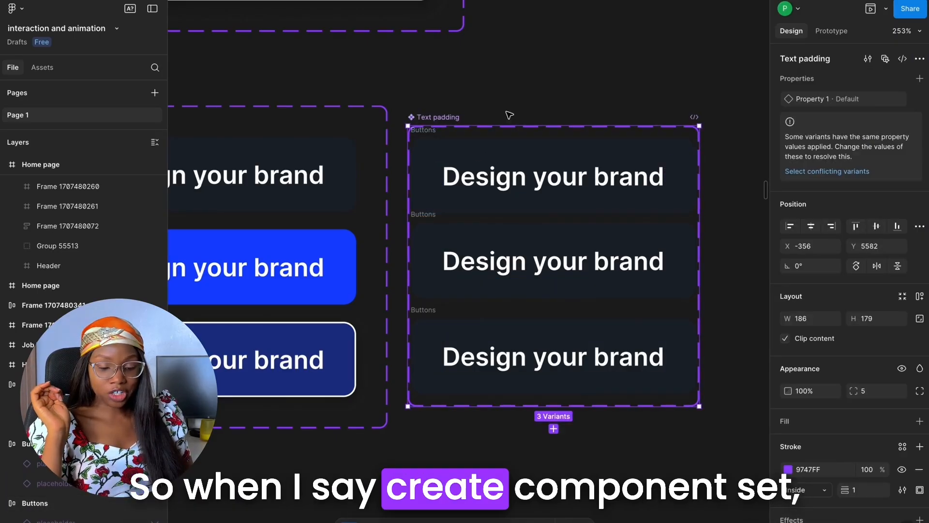
pyautogui.moveTo(531, 174); pyautogui.dragTo(535, 174)
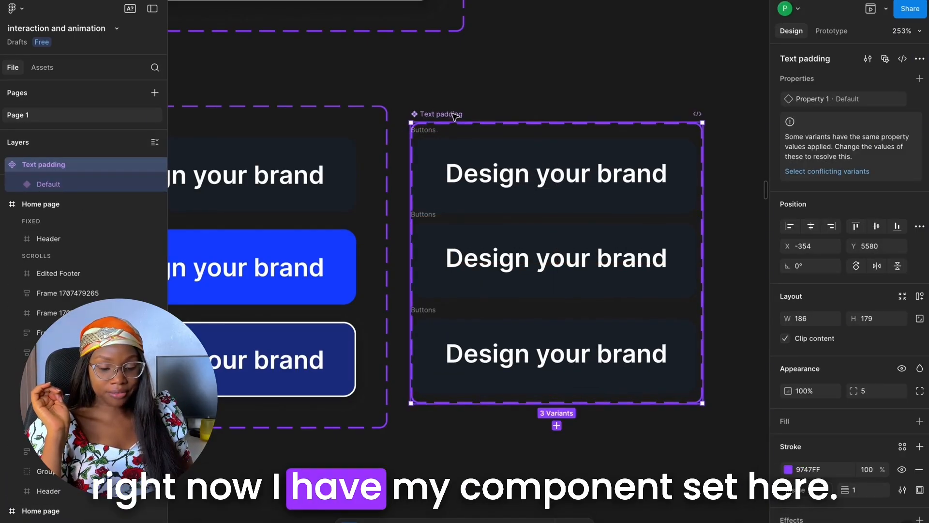
pyautogui.click(521, 190)
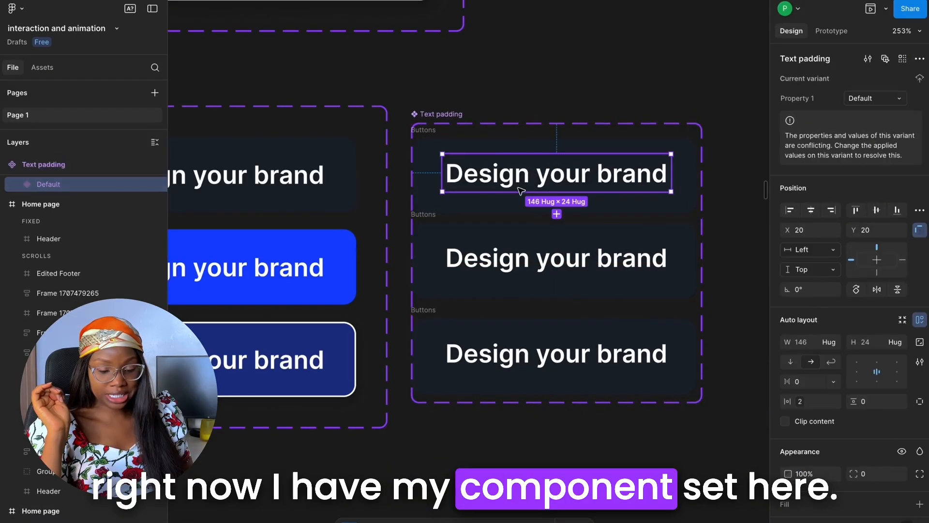
pyautogui.click(431, 183)
pyautogui.press('Escape')
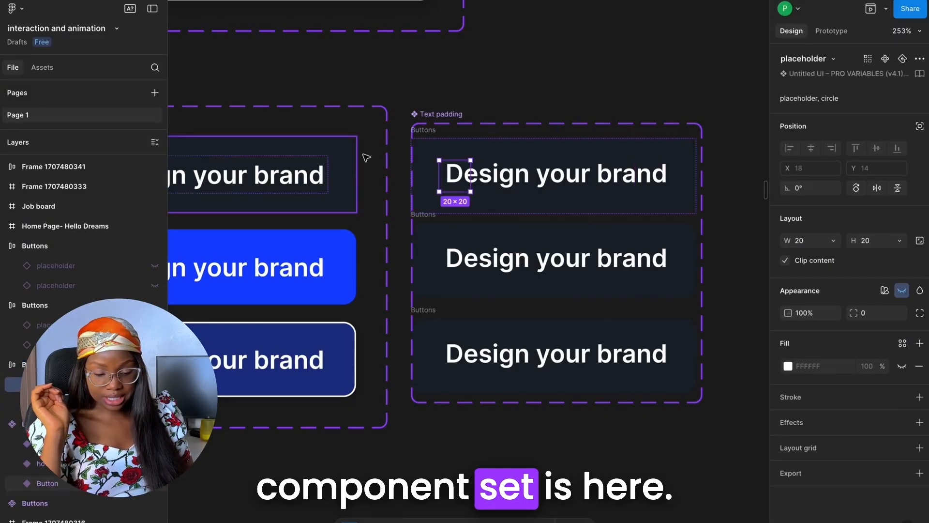
pyautogui.press('Escape')
pyautogui.moveTo(523, 136); pyautogui.dragTo(554, 133)
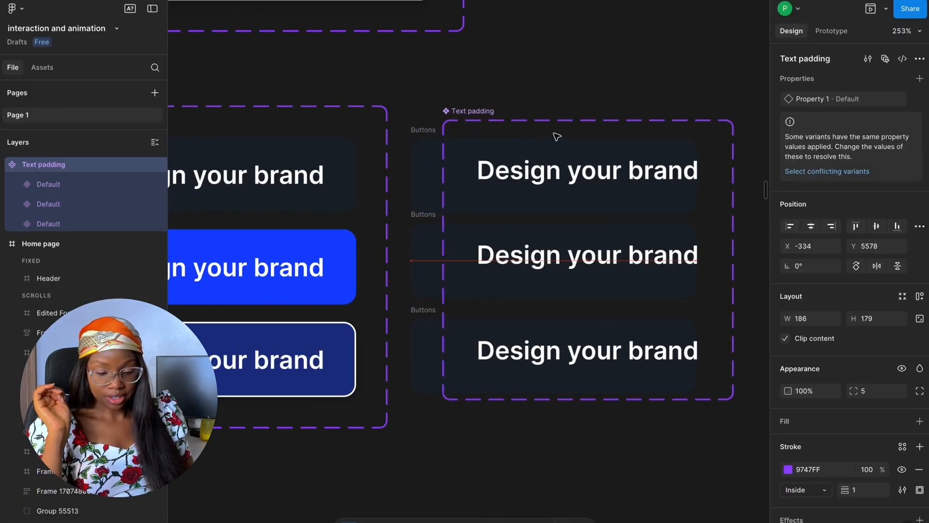
# Undo the moves and the creation of the Text padding component set
pyautogui.hotkey('ctrl', 'z')
pyautogui.hotkey('ctrl', 'z')
pyautogui.press('Escape')
pyautogui.press('Tab')
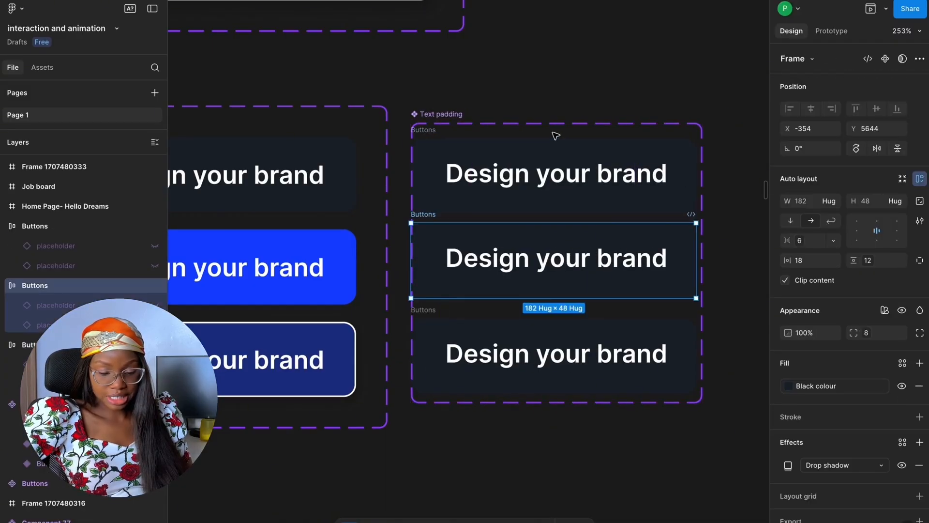
pyautogui.hotkey('ctrl', 'z')
pyautogui.hotkey('ctrl', 'z')
pyautogui.hotkey('ctrl', 'z')
pyautogui.hotkey('ctrl', 'z')
pyautogui.hotkey('ctrl', 'z')
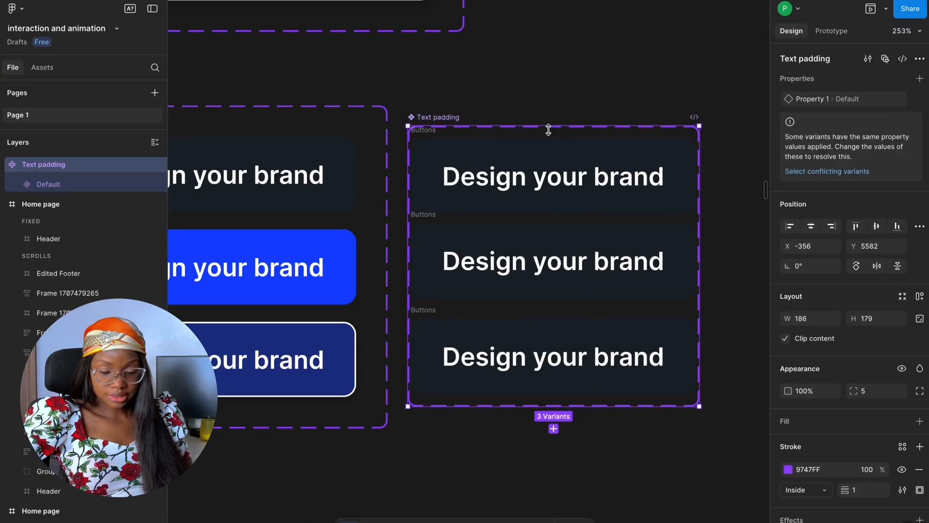
pyautogui.hotkey('ctrl', 'z')
# Combine the three outer Buttons frames into a component set and move it farther from the original set
pyautogui.click(430, 131)
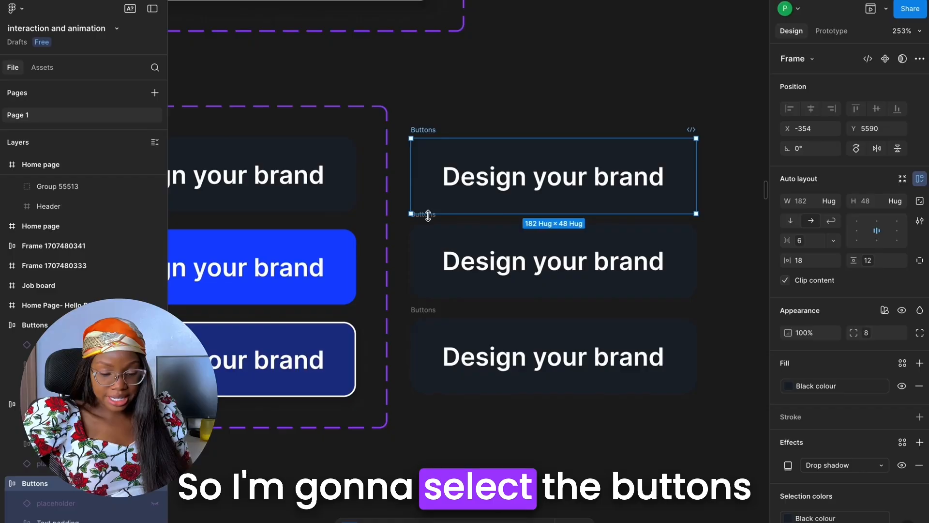
pyautogui.keyDown('shift'); pyautogui.click(431, 227); pyautogui.keyUp('shift')
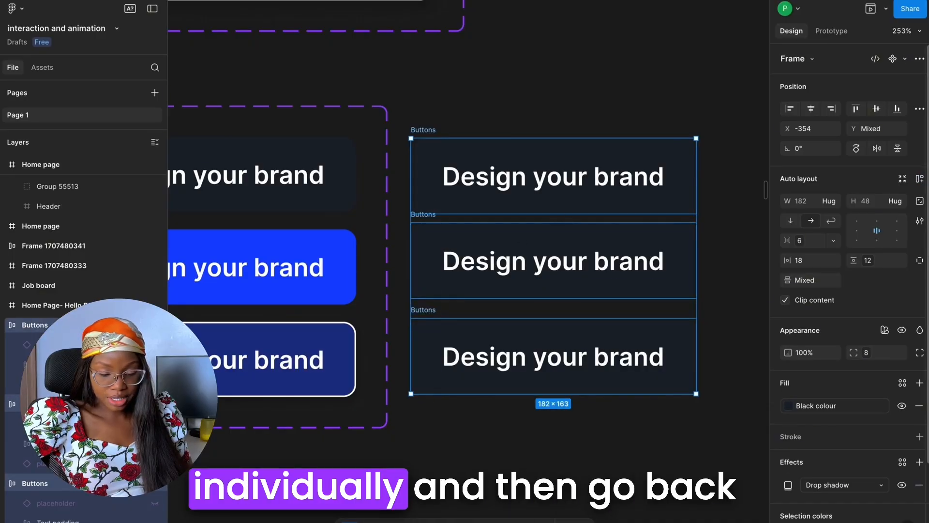
pyautogui.click(919, 58)
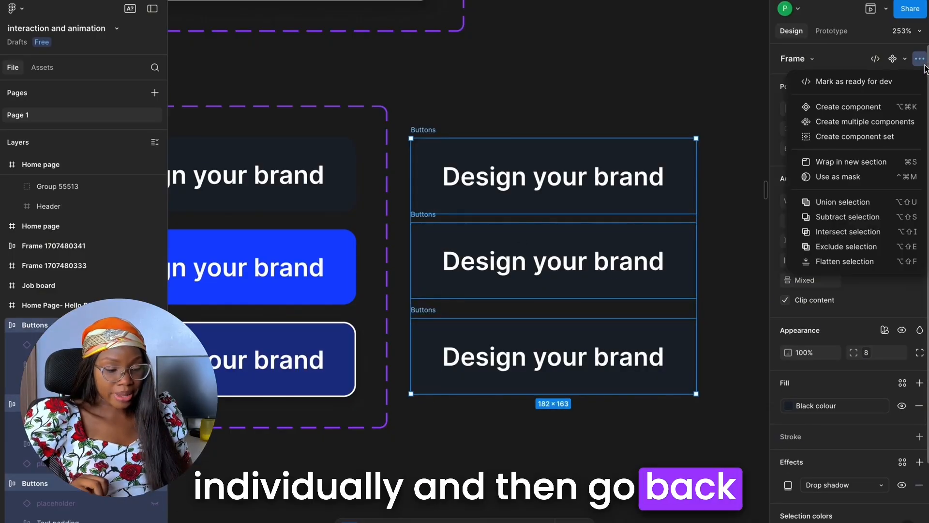
pyautogui.click(879, 137)
pyautogui.scroll(-5, 567, 145)
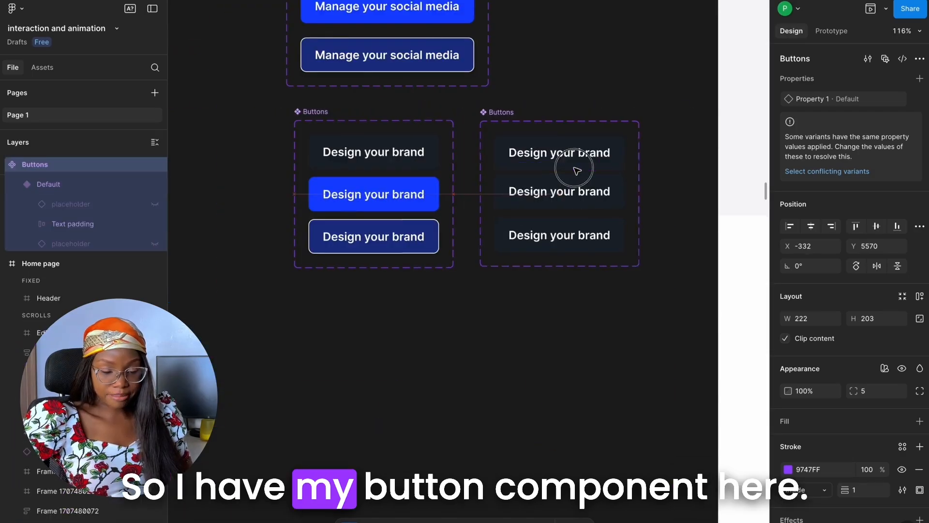
pyautogui.moveTo(574, 167); pyautogui.dragTo(591, 163)
# Keep the first button variant as Default and set the second variant's Property 1 value to "hover"
pyautogui.scroll(5, 636, 153)
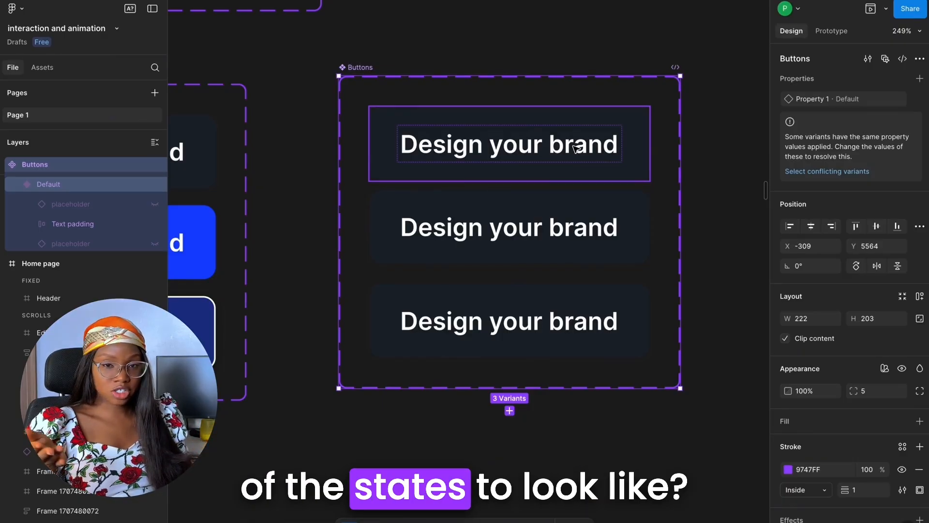
pyautogui.click(512, 160)
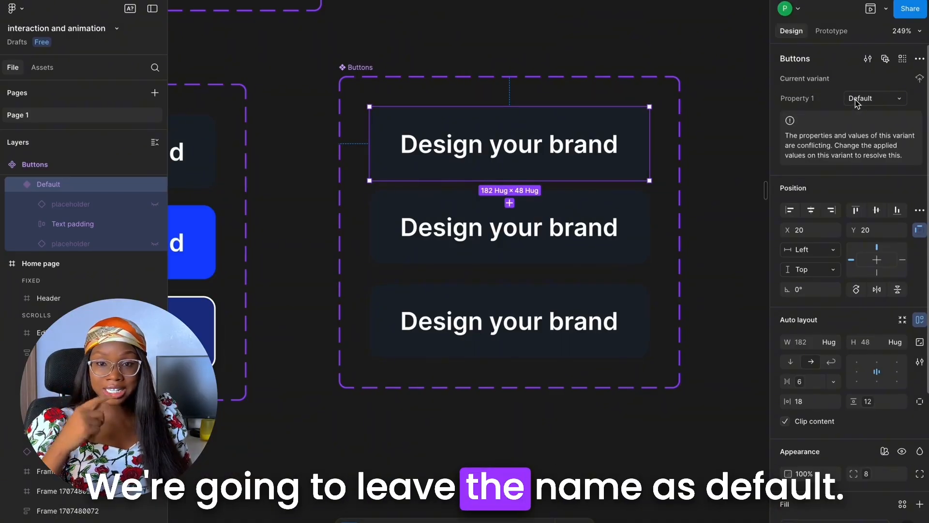
pyautogui.click(600, 262)
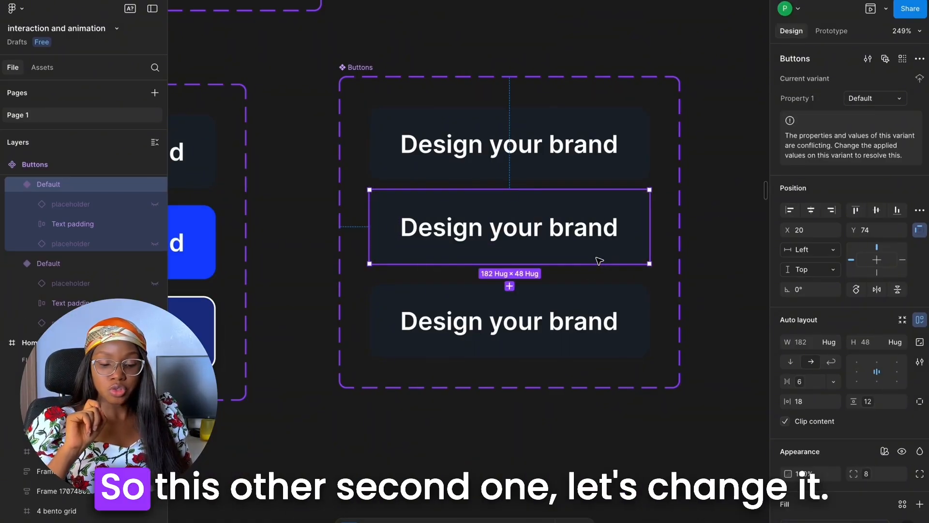
pyautogui.click(881, 102)
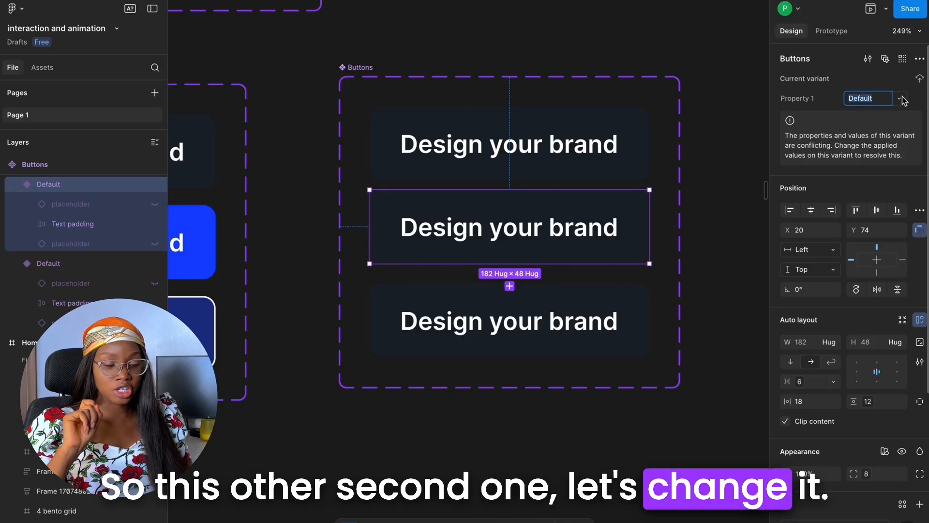
pyautogui.click(886, 123)
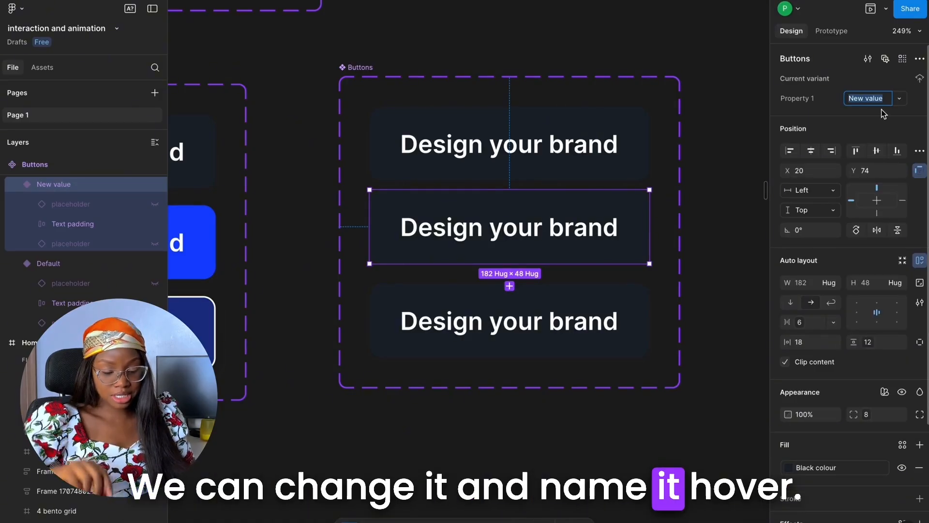
pyautogui.write('hovw')
pyautogui.press('BackSpace')
pyautogui.write('e')
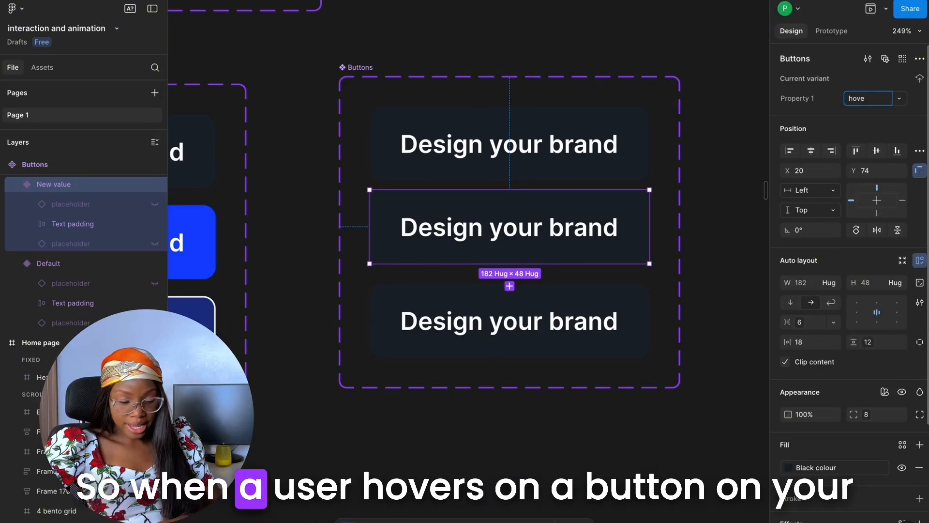
pyautogui.write('r')
pyautogui.press('Return')
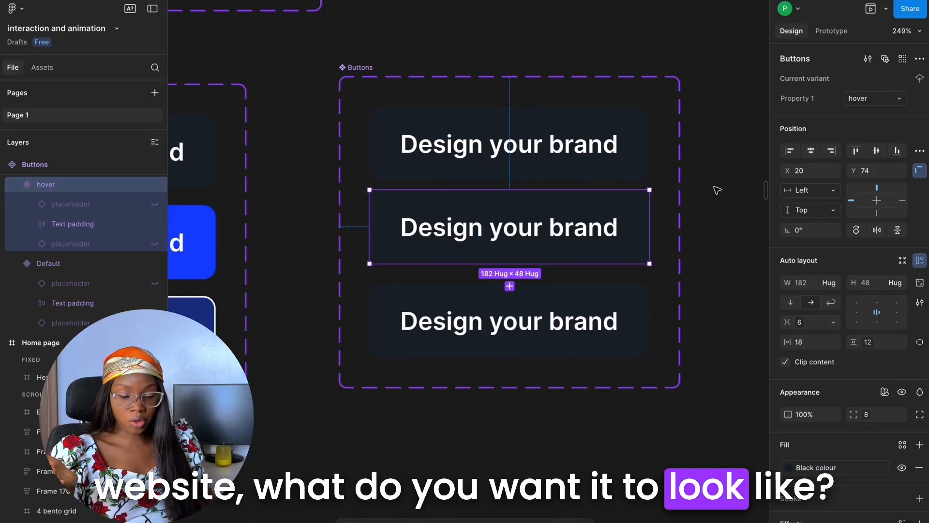
# Detach the hover variant's fill from the Black colour style and change it to blue 1342FF
pyautogui.scroll(-3, 897, 315)
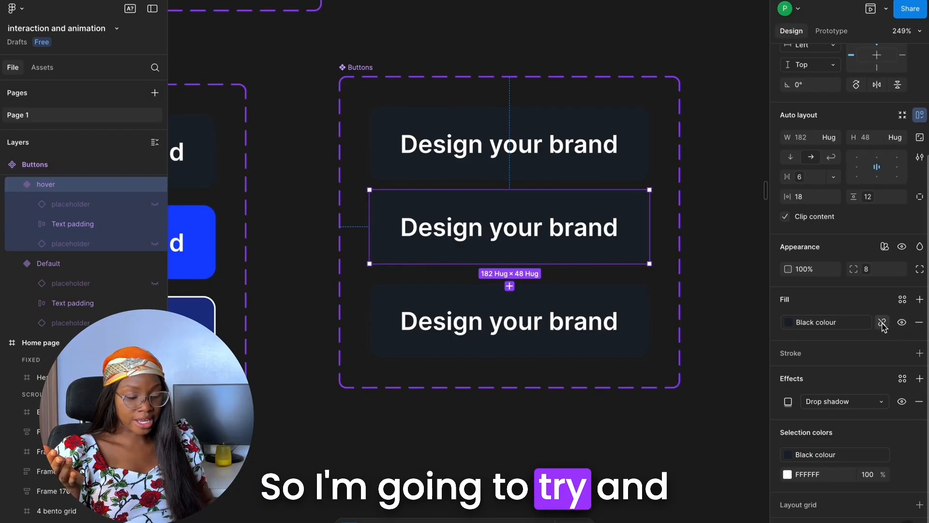
pyautogui.click(882, 324)
pyautogui.click(788, 322)
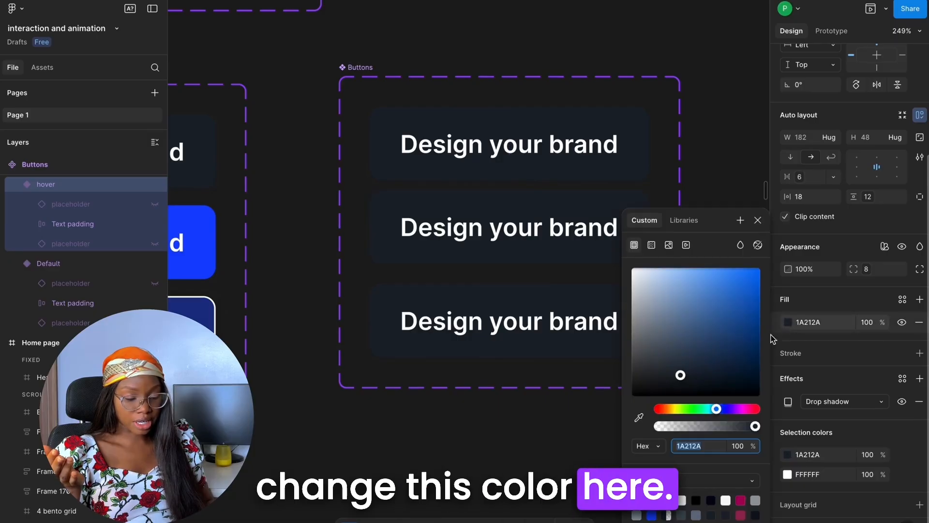
pyautogui.click(654, 514)
pyautogui.click(758, 220)
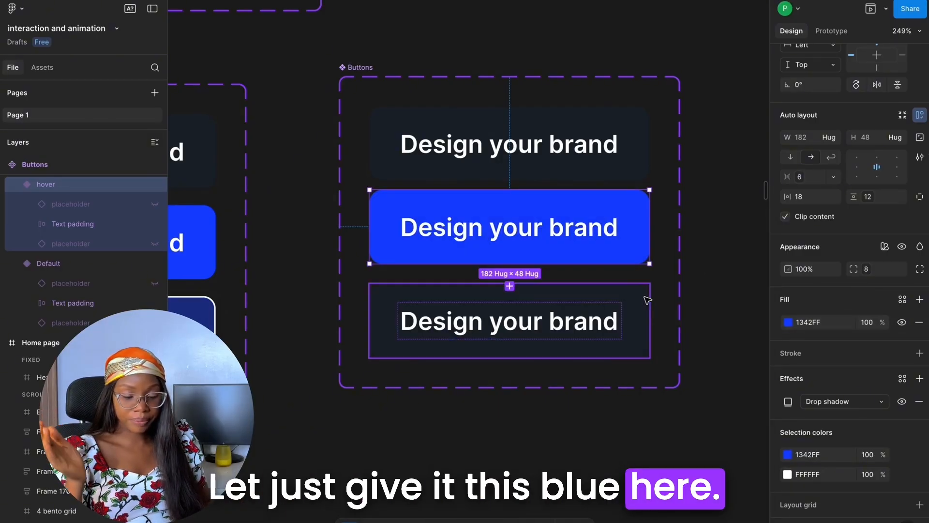
# Detach the third variant's fill from the Black colour style and change it to a lighter shade of blue 1342FF
pyautogui.click(647, 300)
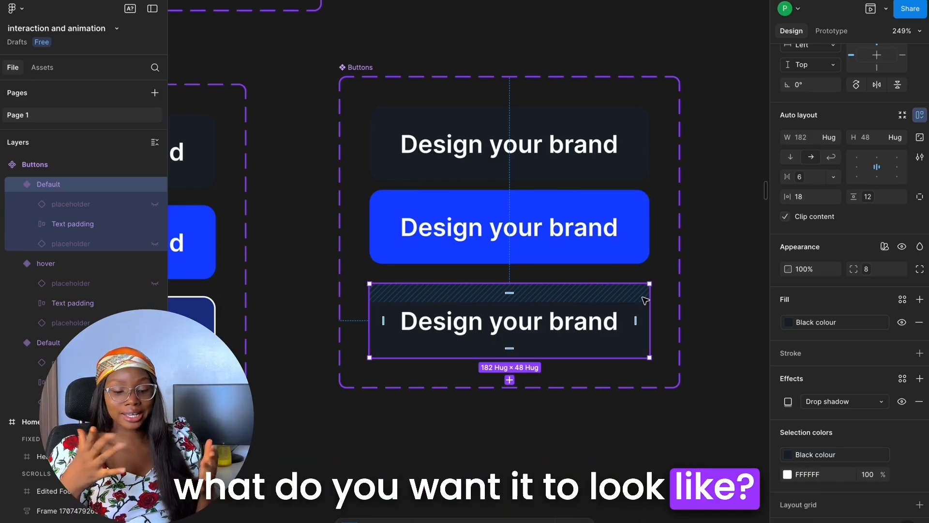
pyautogui.click(882, 322)
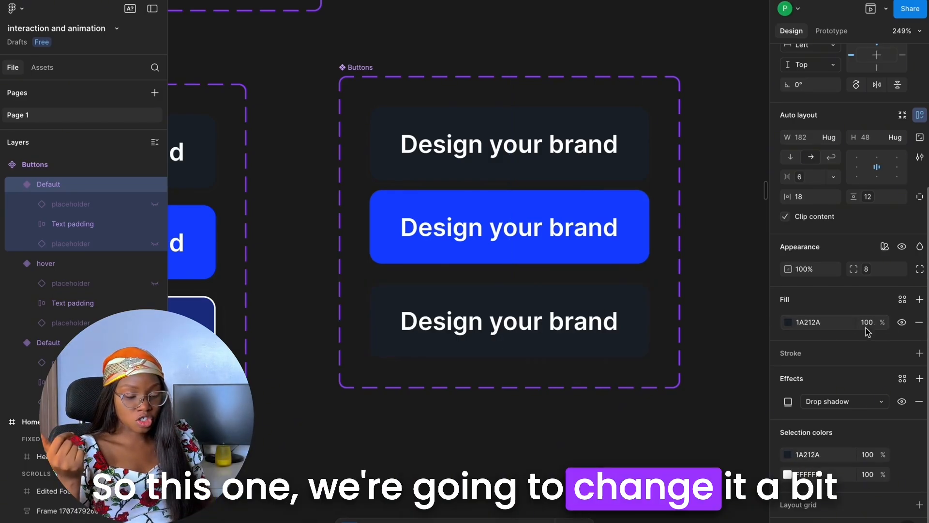
pyautogui.click(785, 326)
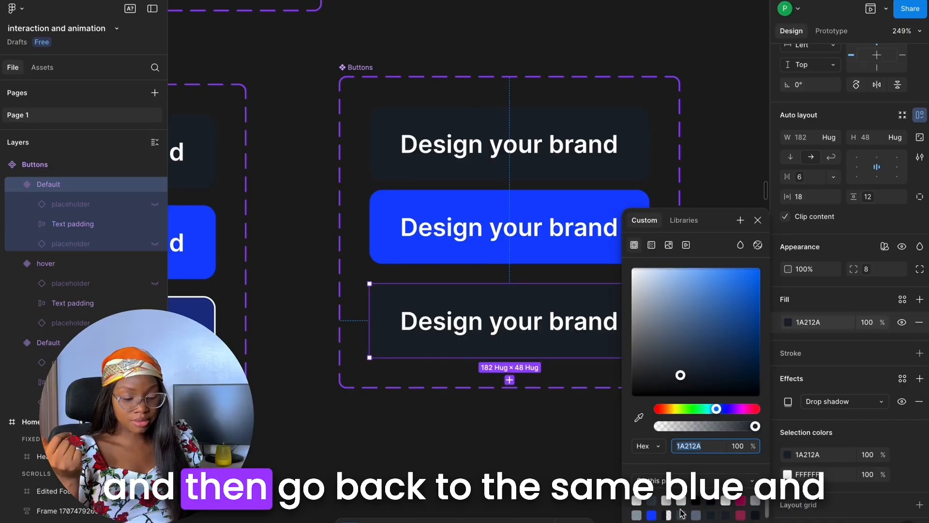
pyautogui.click(652, 515)
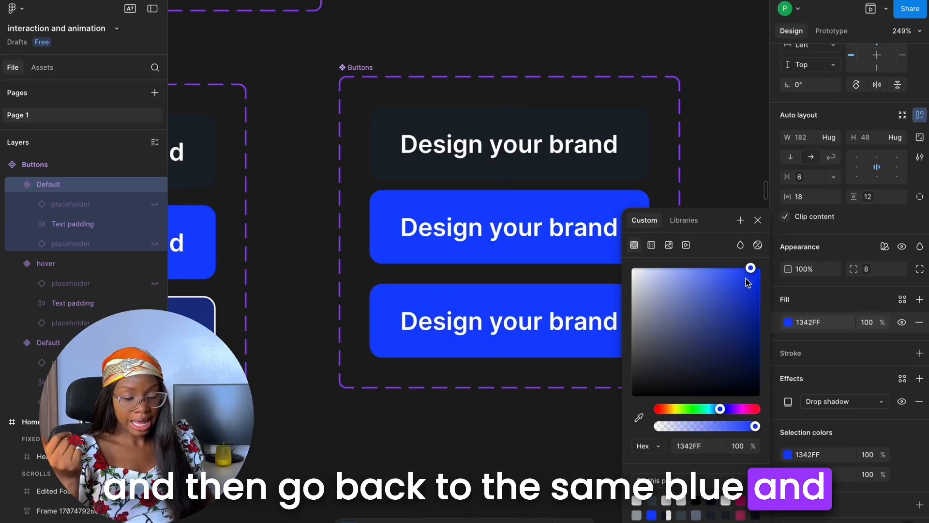
pyautogui.moveTo(749, 272); pyautogui.dragTo(720, 271)
pyautogui.click(689, 176)
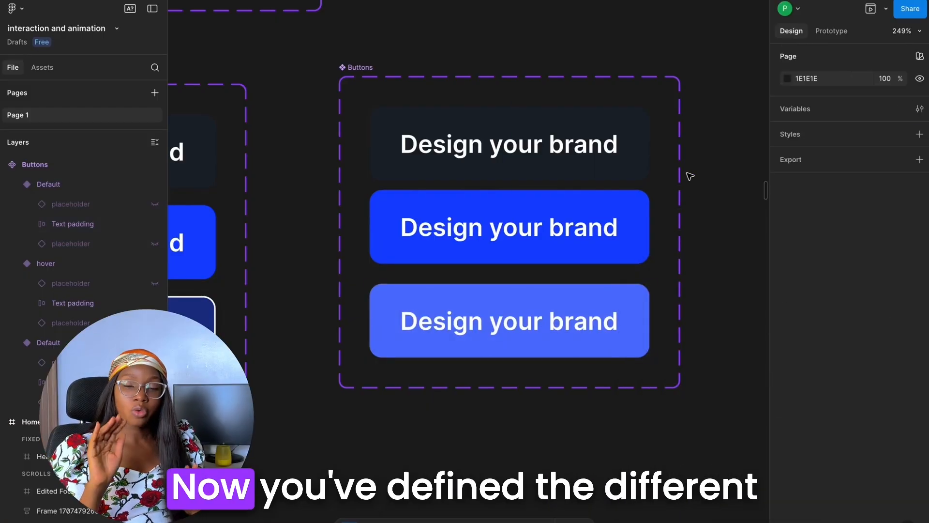
# Connect the default button variant to the hover variant with a Change to interaction triggered While hovering
pyautogui.click(629, 171)
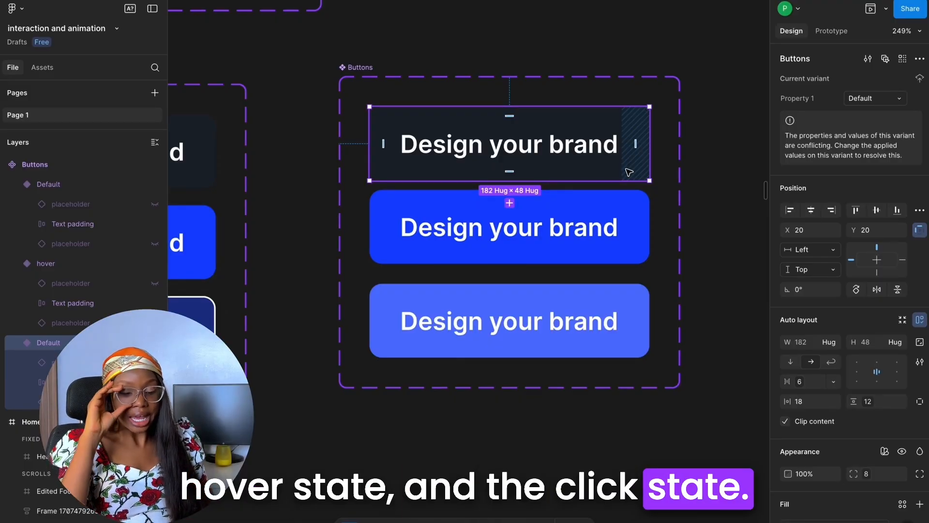
pyautogui.click(833, 31)
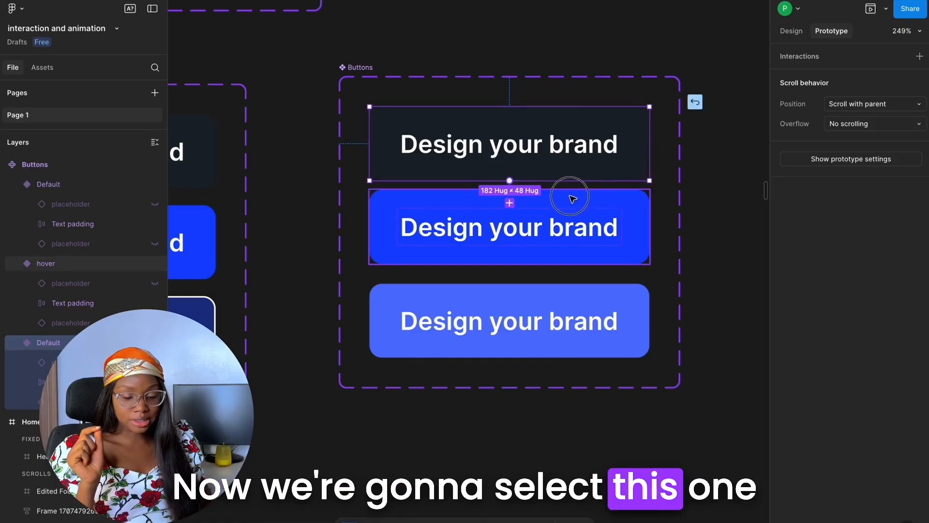
pyautogui.moveTo(509, 180); pyautogui.dragTo(512, 207)
pyautogui.scroll(5, 512, 203)
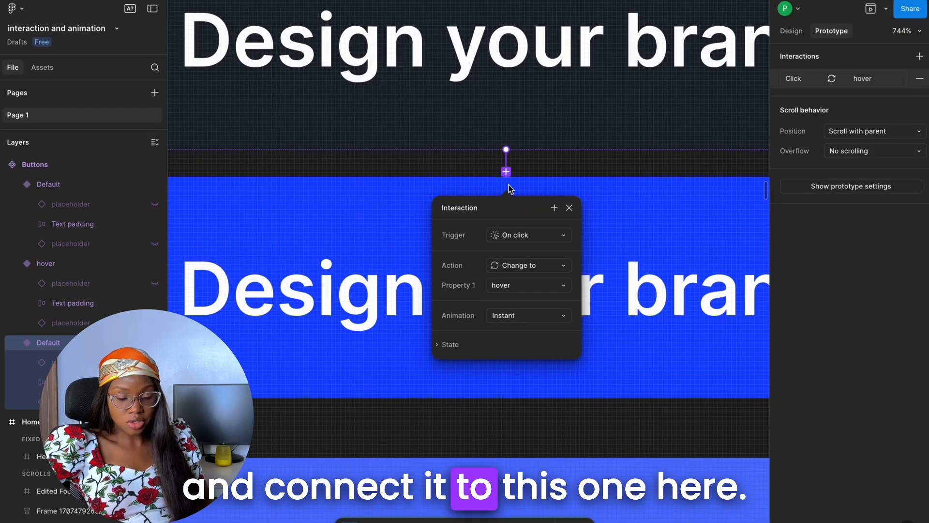
pyautogui.scroll(-5, 511, 189)
pyautogui.scroll(3, 525, 238)
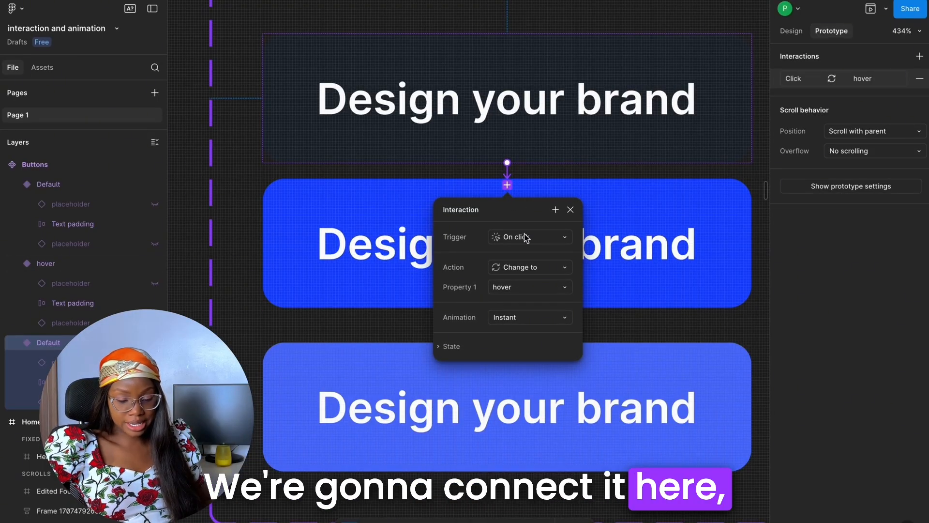
pyautogui.click(526, 237)
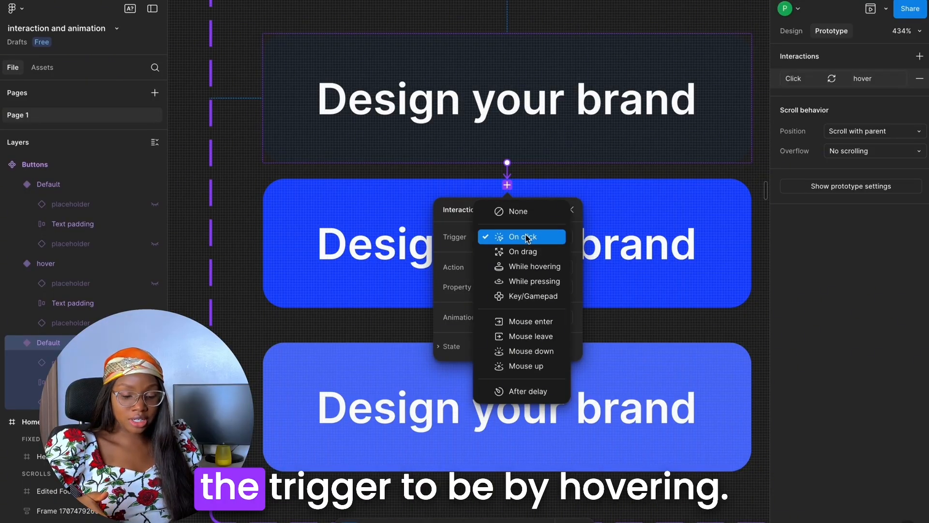
pyautogui.click(532, 266)
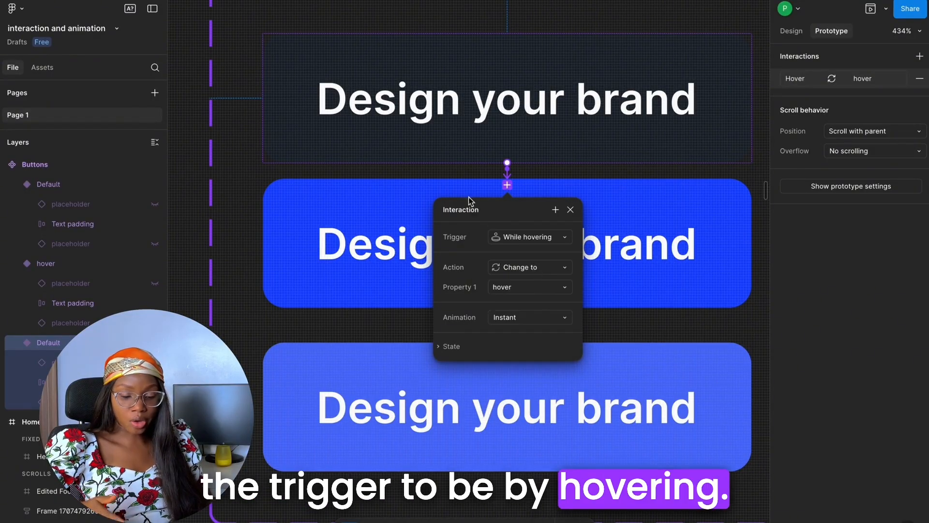
# Connect the default button variant to the lighter blue third variant, keeping the On click trigger and Change to action
pyautogui.scroll(-1, 455, 158)
pyautogui.click(572, 125)
pyautogui.moveTo(725, 103); pyautogui.dragTo(573, 339)
pyautogui.scroll(-2, 560, 349)
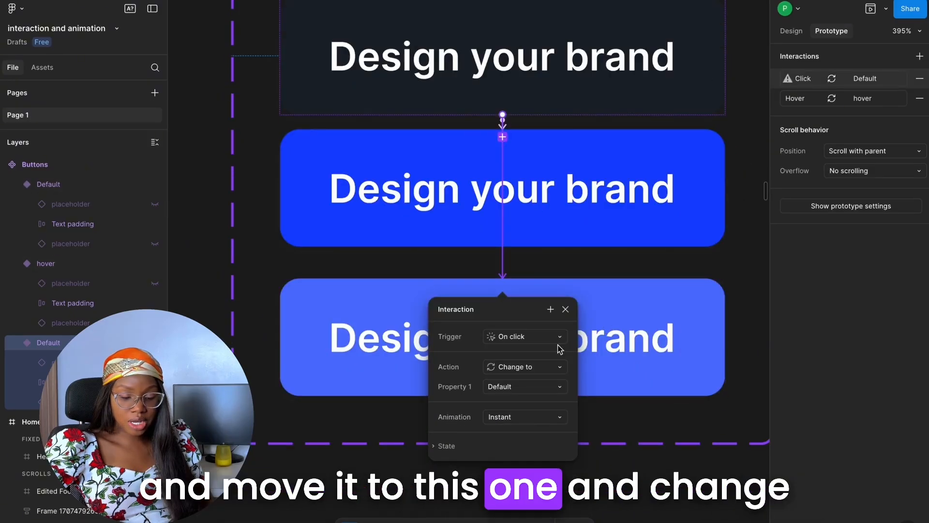
pyautogui.click(552, 338)
pyautogui.click(552, 337)
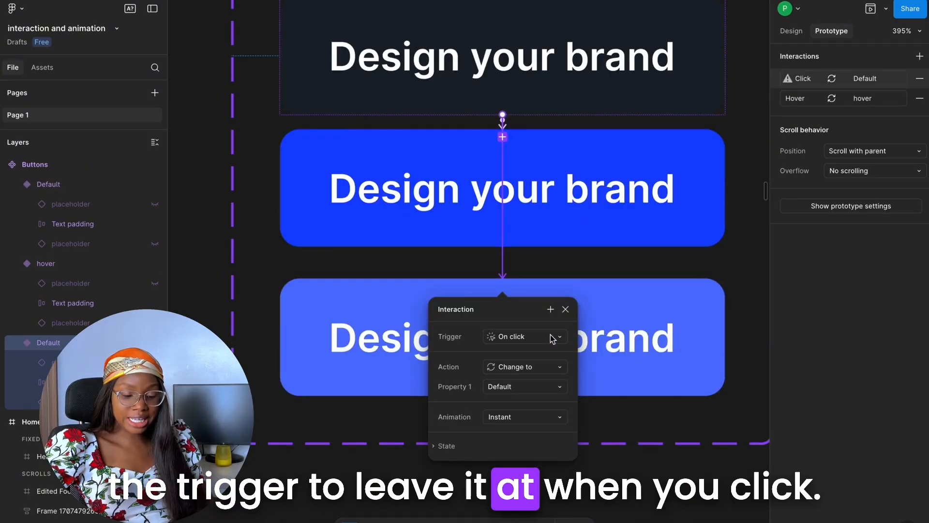
# Open the animation options of the default variant's While hovering interaction
pyautogui.scroll(3, 503, 135)
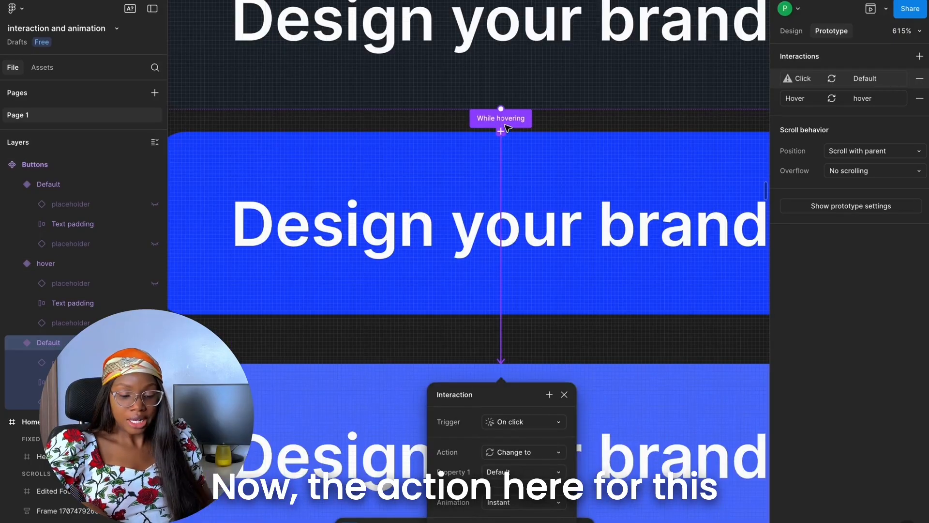
pyautogui.click(504, 121)
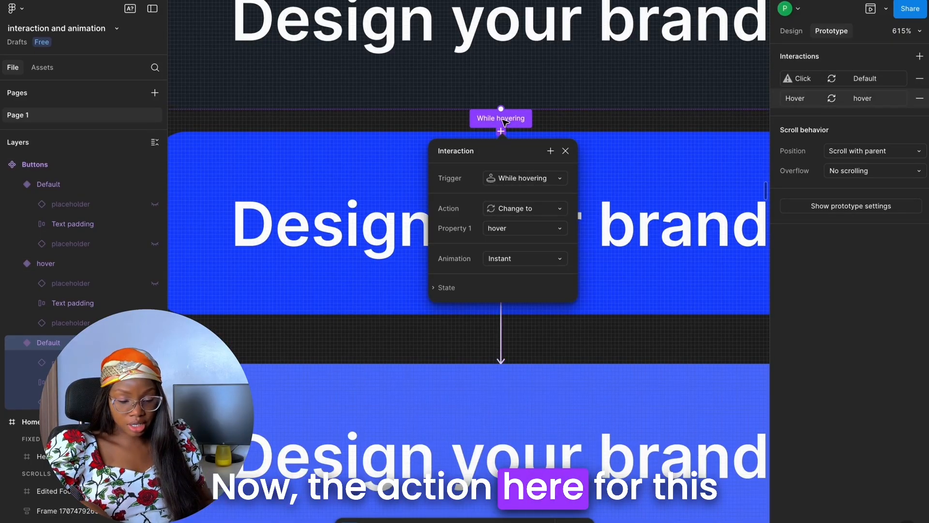
pyautogui.click(500, 259)
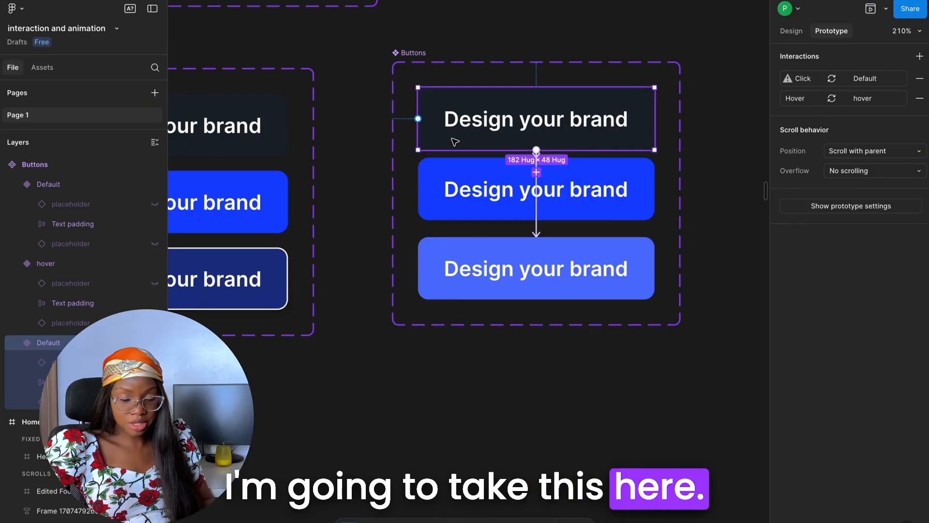
# Copy the default button variant and paste it to replace the "Design your brand" button in the home page's Branding section
pyautogui.scroll(1, 450, 141)
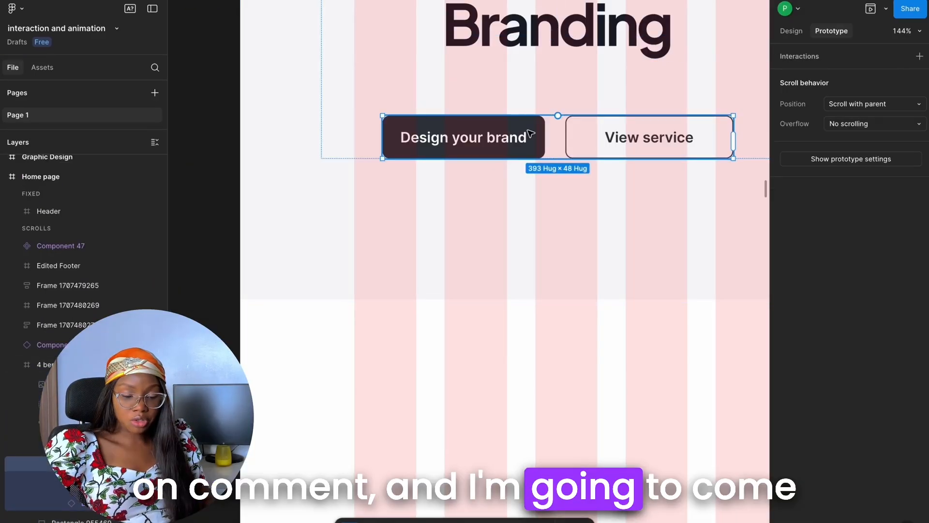
pyautogui.click(527, 132)
pyautogui.rightClick(527, 131)
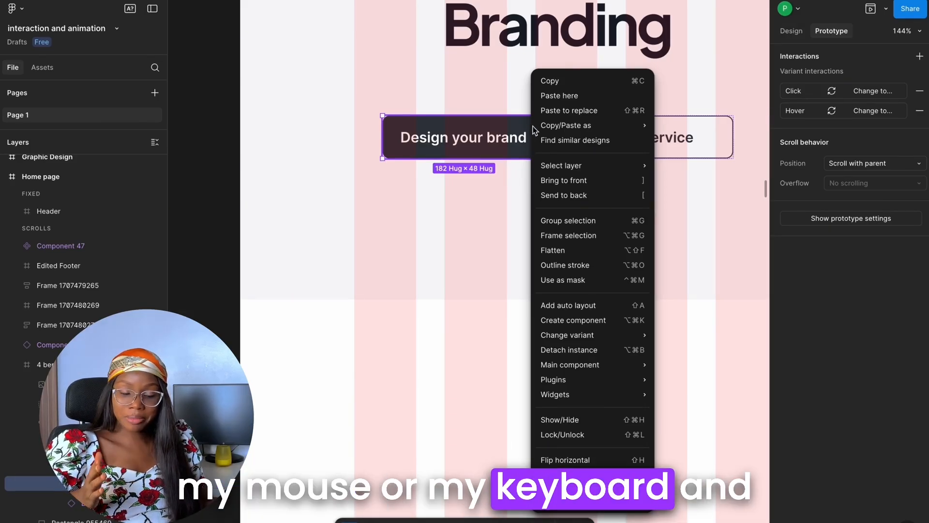
pyautogui.click(547, 113)
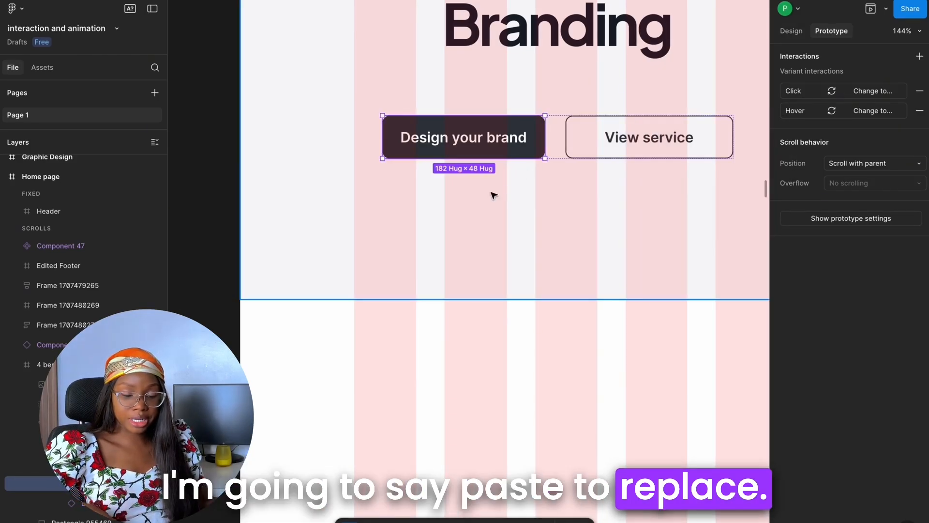
# Preview the home page prototype from Flow 1, reposition the preview window and look through the page down to its service buttons
pyautogui.scroll(-10, 494, 195)
pyautogui.scroll(5, 508, 194)
pyautogui.hscroll(2, 518, 190)
pyautogui.scroll(5, 484, 192)
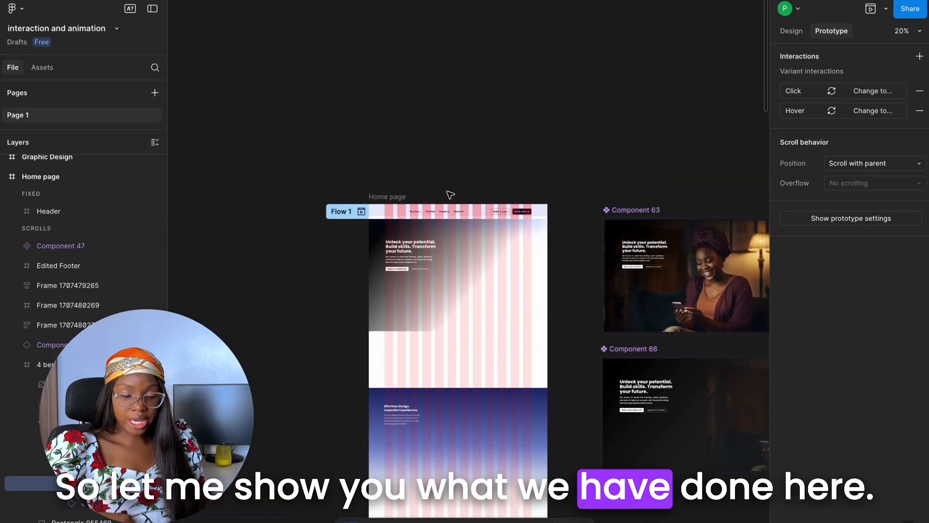
pyautogui.click(361, 211)
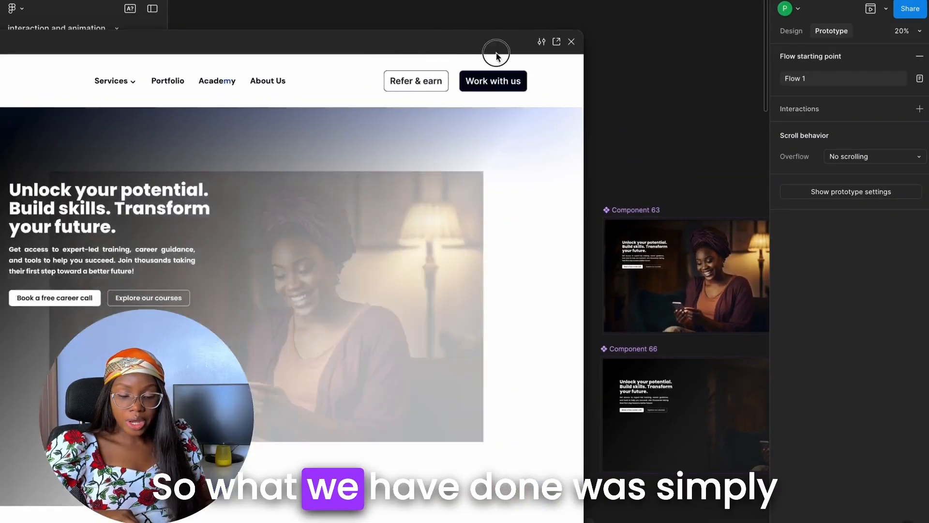
pyautogui.moveTo(373, 41); pyautogui.dragTo(644, 27)
pyautogui.scroll(-10, 396, 364)
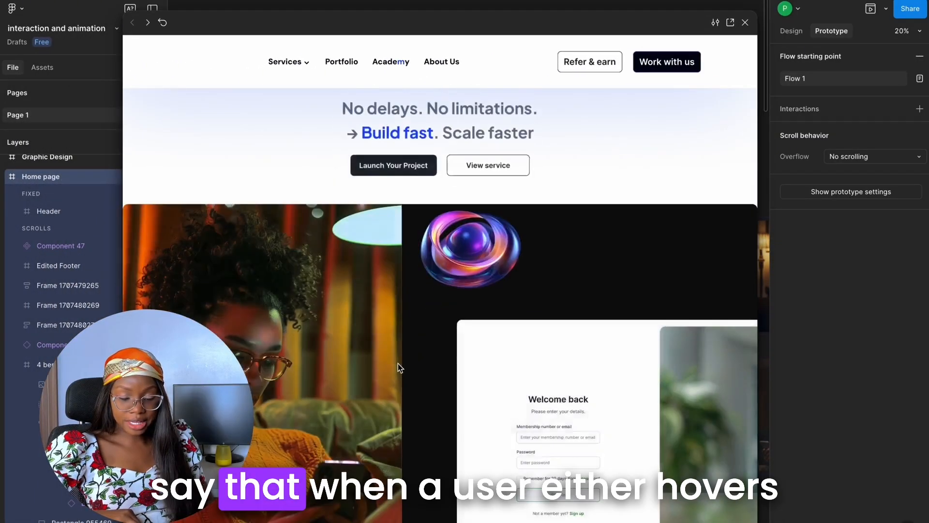
pyautogui.scroll(-6, 399, 368)
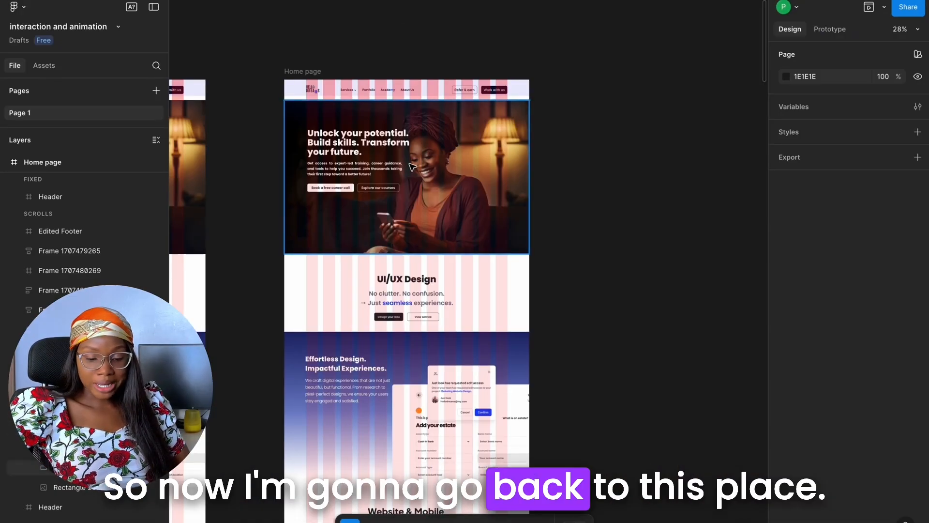
# Duplicate the home page's hero group with the image and text onto the empty canvas beside the Home page frame
pyautogui.scroll(4, 412, 167)
pyautogui.click(439, 138)
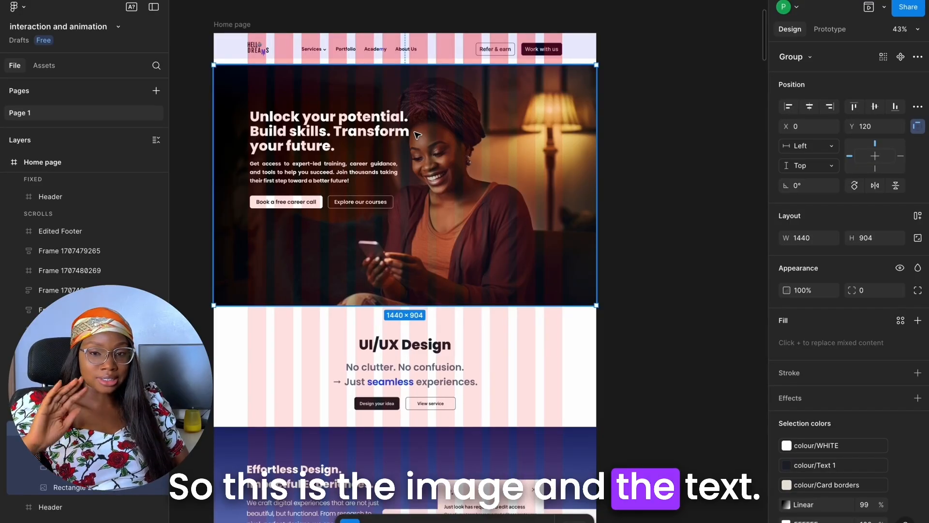
pyautogui.scroll(-3, 419, 139)
pyautogui.moveTo(426, 155); pyautogui.dragTo(672, 155)
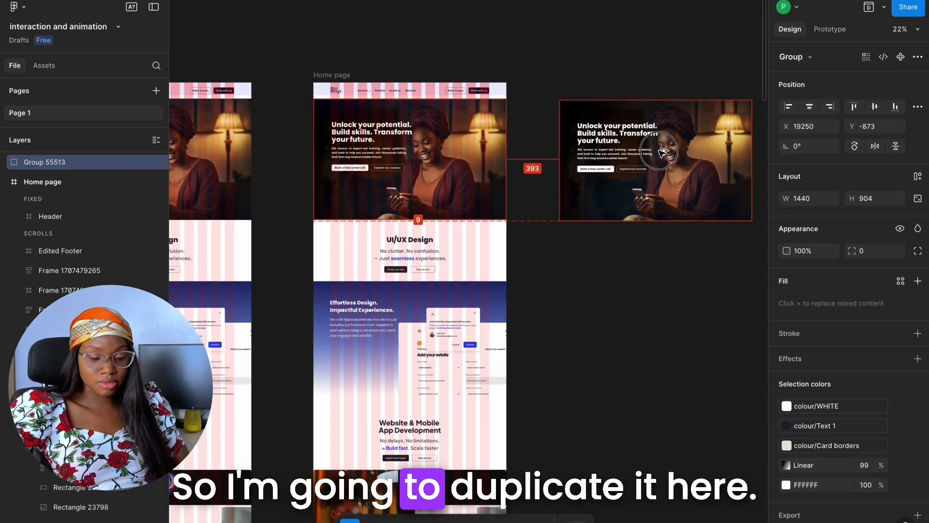
# Hide both the 1 row and 12 columns layout grids on the Home page frame
pyautogui.click(346, 76)
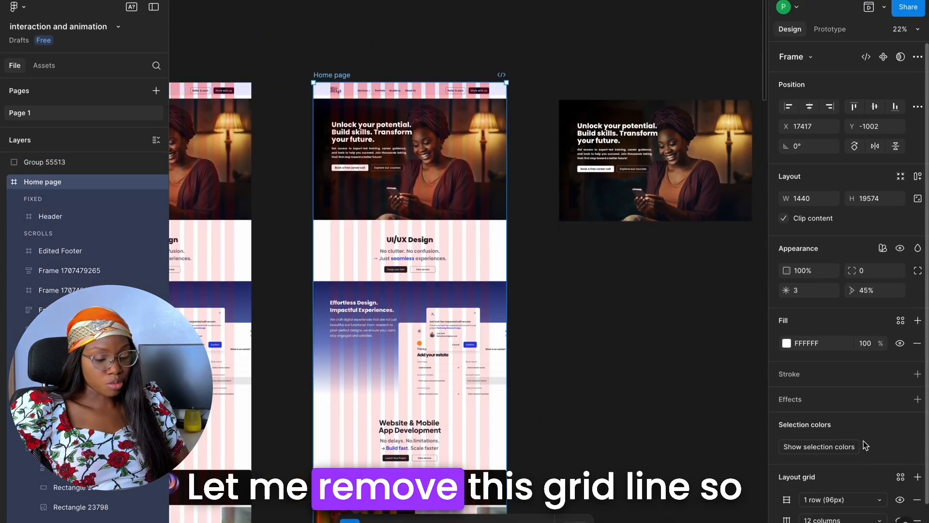
pyautogui.scroll(-1, 893, 460)
pyautogui.click(900, 455)
pyautogui.click(900, 476)
pyautogui.scroll(5, 685, 157)
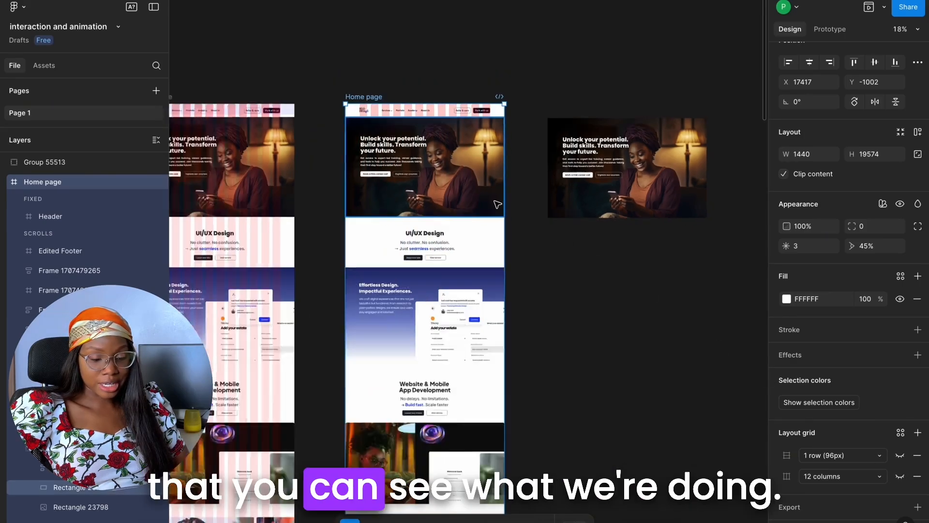
# Duplicate the copied hero group alongside itself and combine the two groups into a component set
pyautogui.scroll(-5, 473, 155)
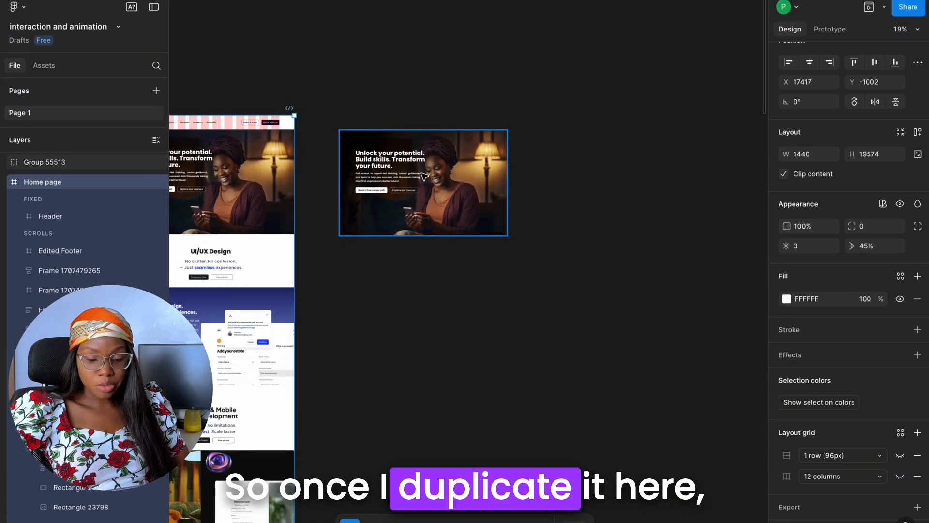
pyautogui.moveTo(437, 174); pyautogui.dragTo(616, 171)
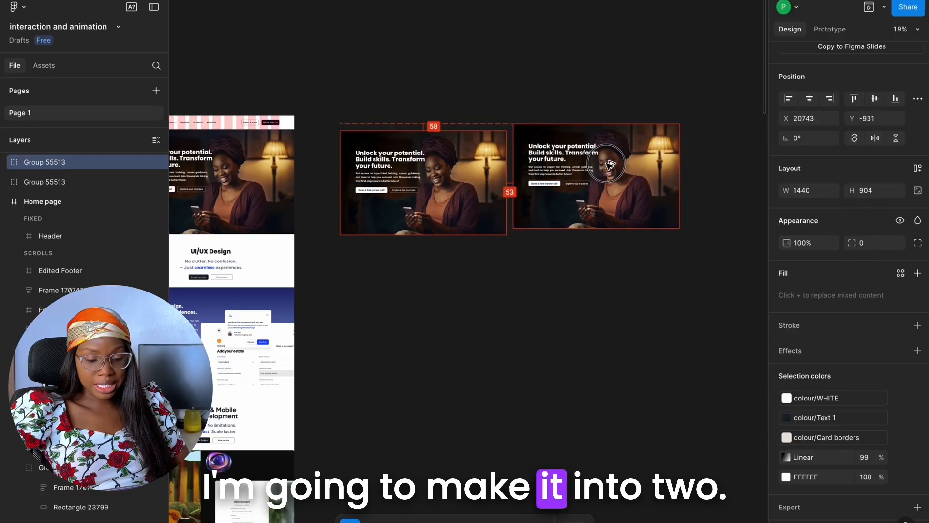
pyautogui.keyDown('shift'); pyautogui.click(386, 138); pyautogui.keyUp('shift')
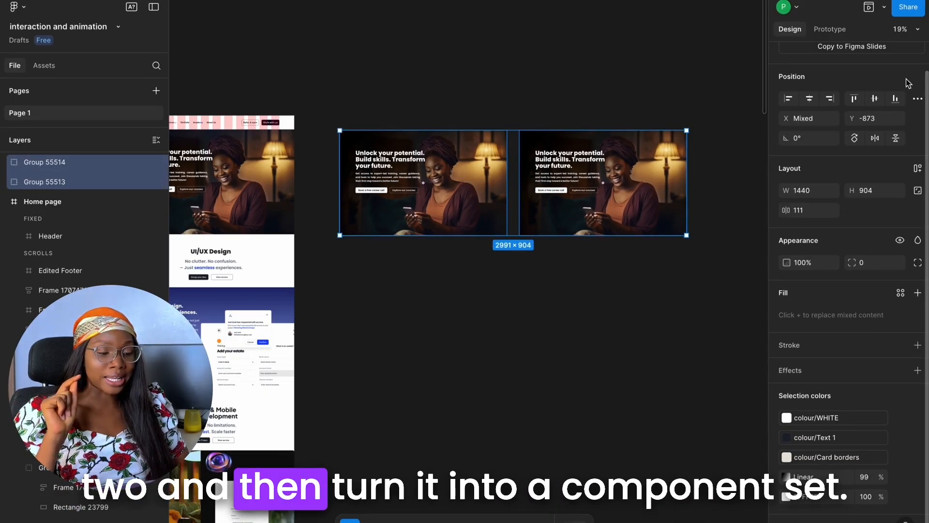
pyautogui.scroll(1, 910, 81)
pyautogui.click(917, 58)
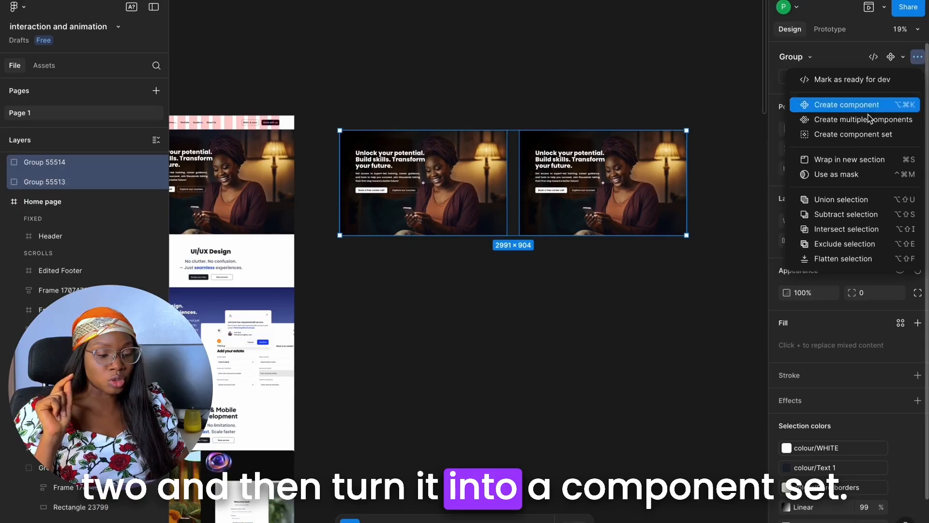
pyautogui.click(854, 134)
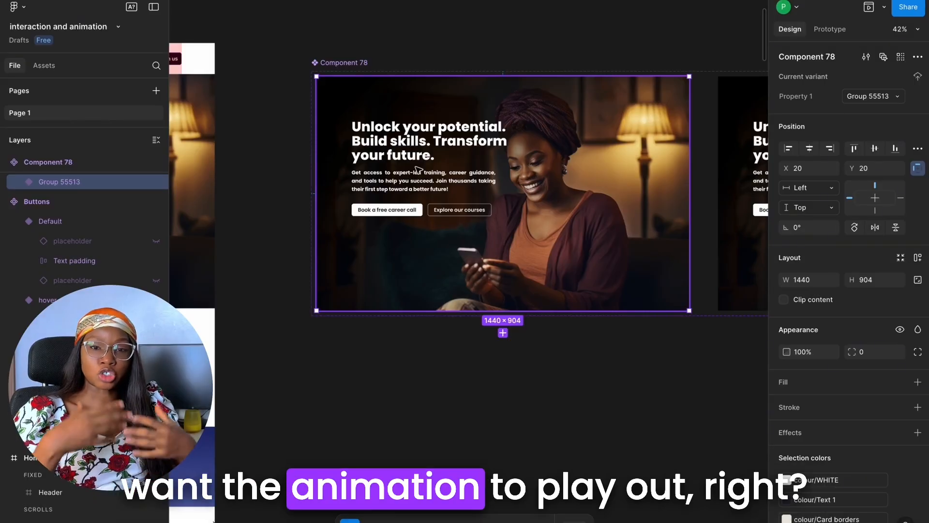
# Shrink the background image in the first hero variant to about 665 × 366 and center it horizontally and vertically
pyautogui.click(19, 182)
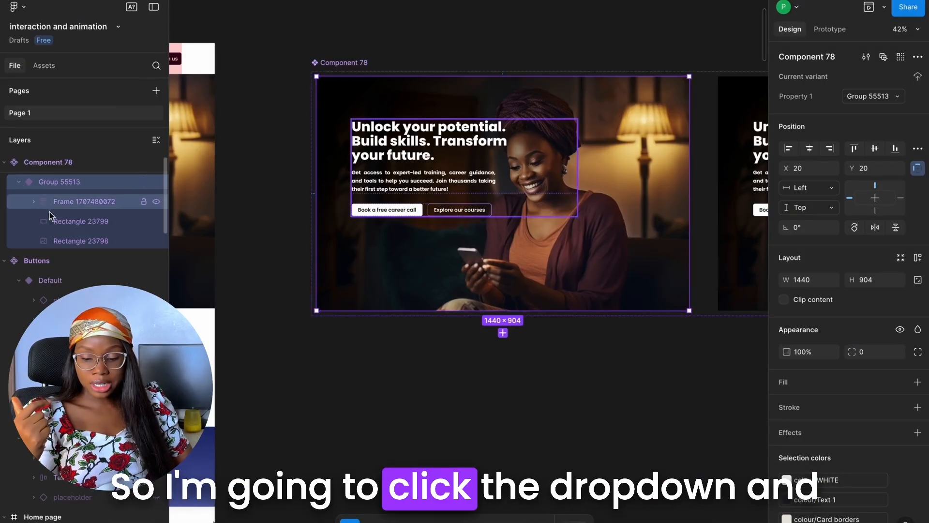
pyautogui.click(82, 237)
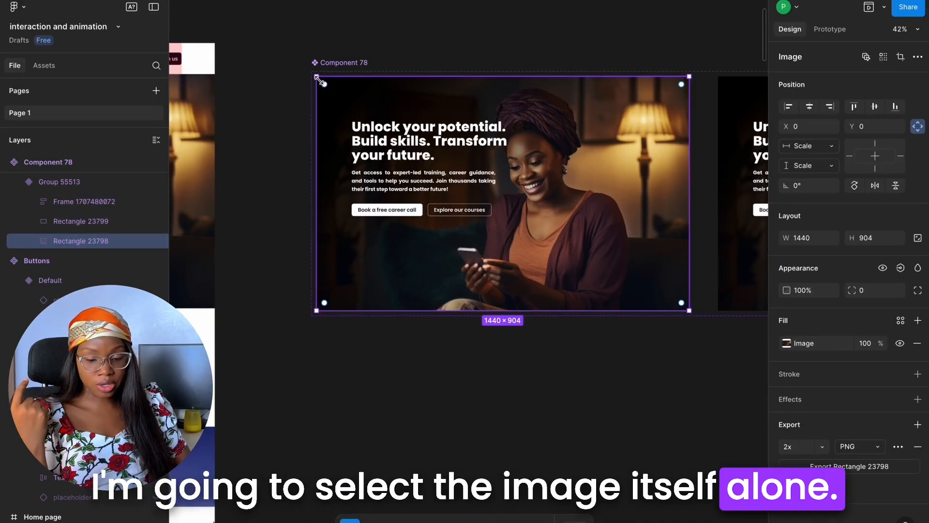
pyautogui.moveTo(318, 77); pyautogui.dragTo(395, 131)
pyautogui.moveTo(689, 310); pyautogui.dragTo(591, 242)
pyautogui.moveTo(551, 200); pyautogui.dragTo(560, 197)
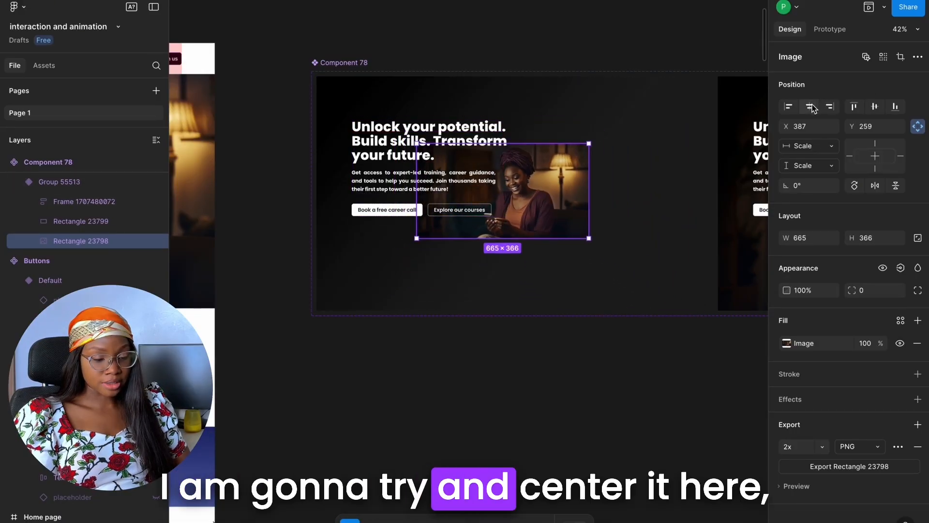
pyautogui.click(813, 108)
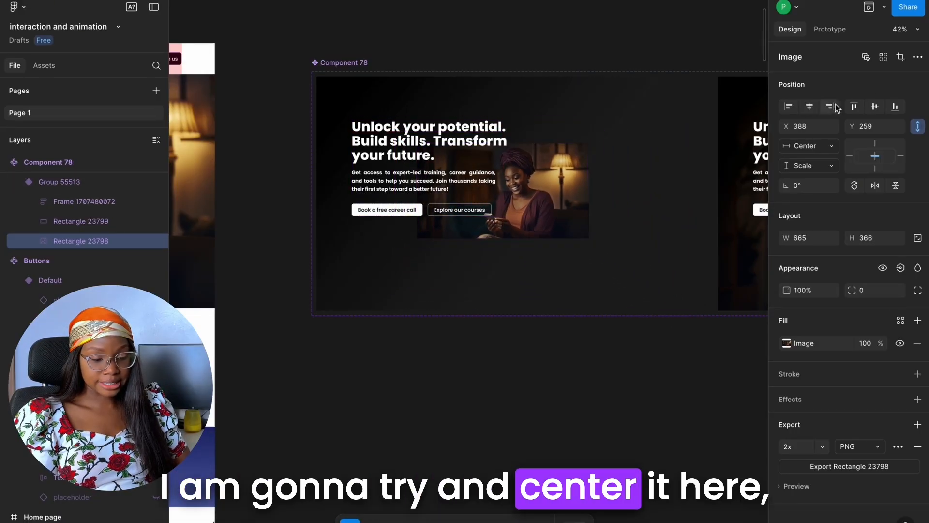
pyautogui.click(877, 108)
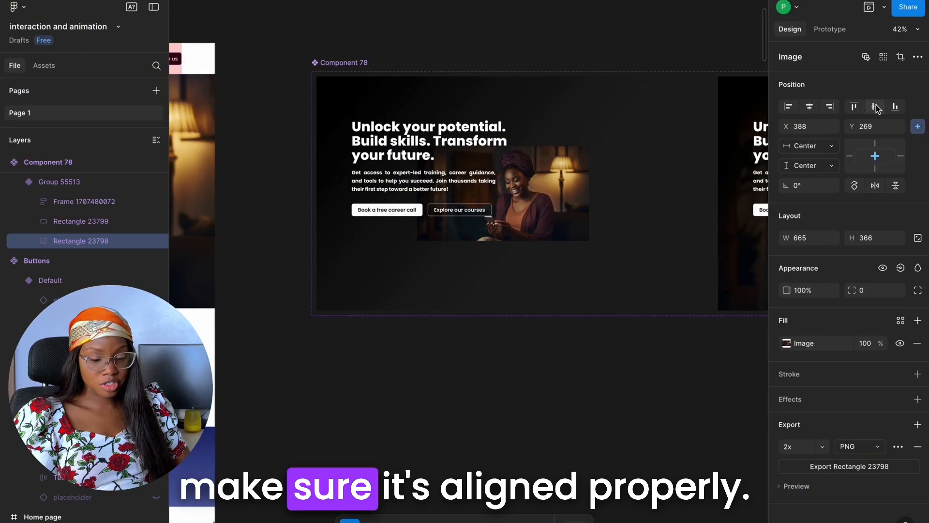
# Set the shrunken hero image's opacity to 0%
pyautogui.click(812, 291)
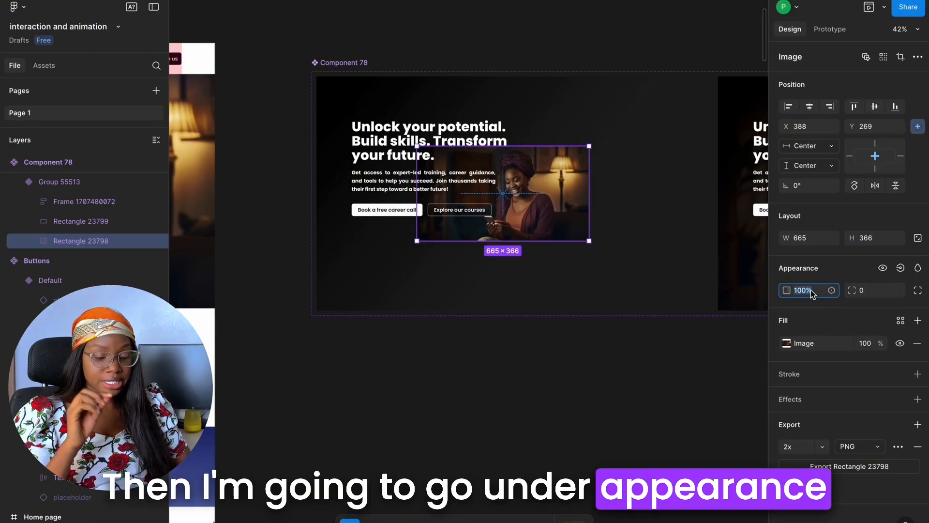
pyautogui.write('0')
pyautogui.press('Return')
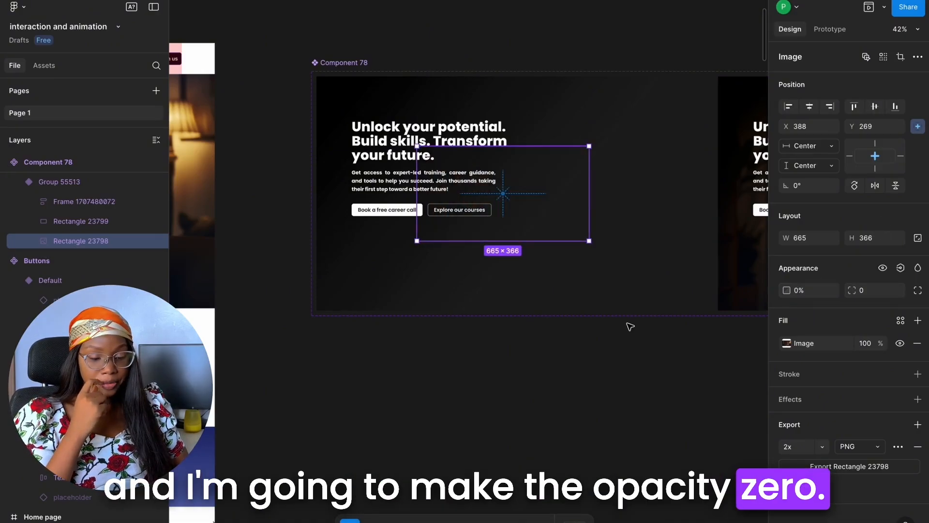
# Scale the headline, paragraph and buttons frame in the first hero variant down proportionally to roughly half its size
pyautogui.click(613, 271)
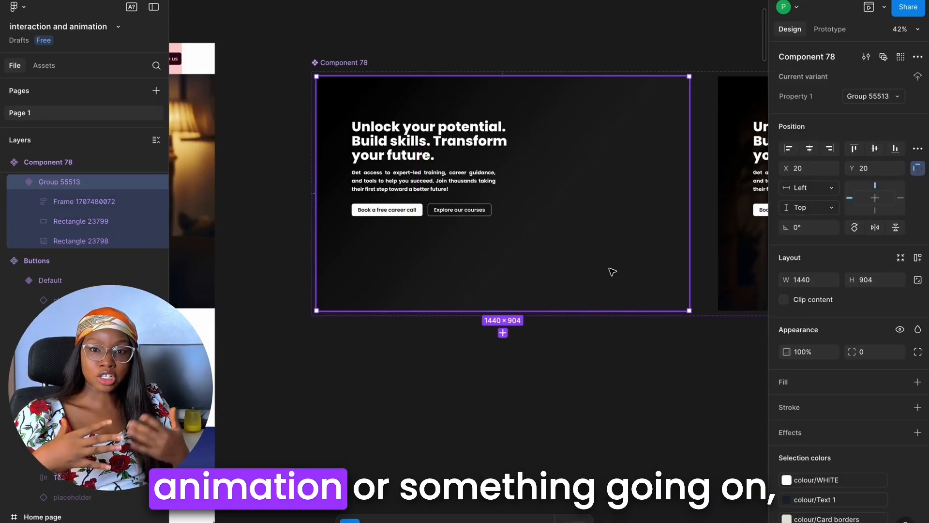
pyautogui.doubleClick(387, 139)
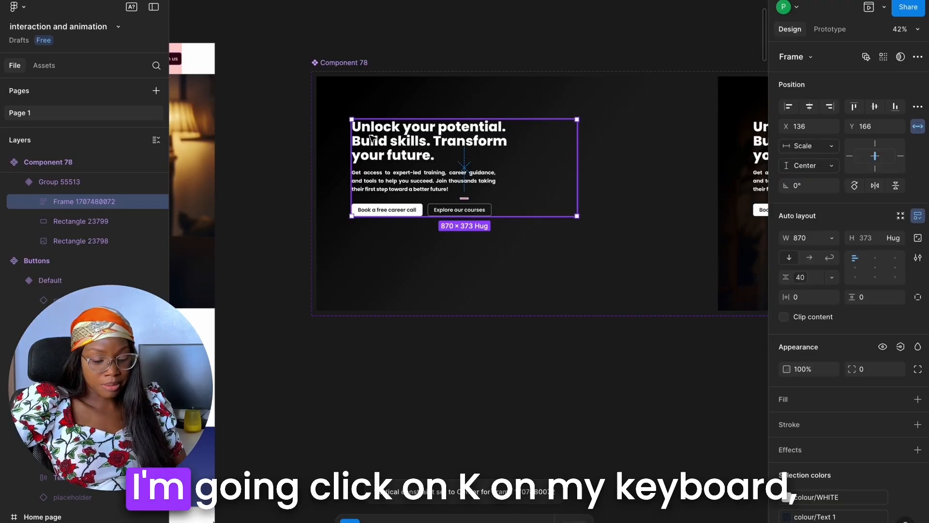
pyautogui.press('k')
pyautogui.moveTo(577, 216); pyautogui.dragTo(468, 146)
pyautogui.click(429, 147)
pyautogui.scroll(-4, 429, 147)
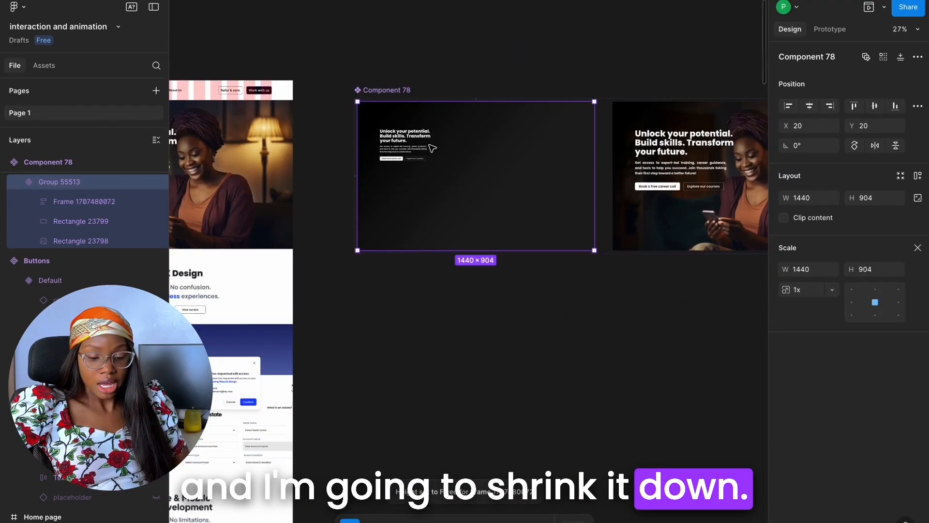
# Link the first hero variant to the second with an After delay trigger of 800 ms and Smart animate
pyautogui.click(830, 29)
pyautogui.scroll(-2, 547, 159)
pyautogui.moveTo(585, 174); pyautogui.dragTo(616, 191)
pyautogui.scroll(3, 617, 194)
pyautogui.click(599, 211)
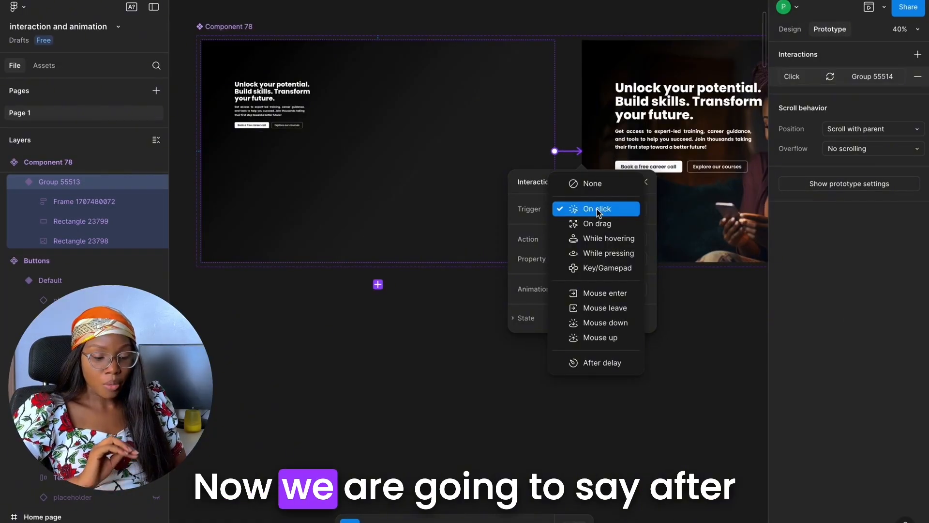
pyautogui.click(613, 365)
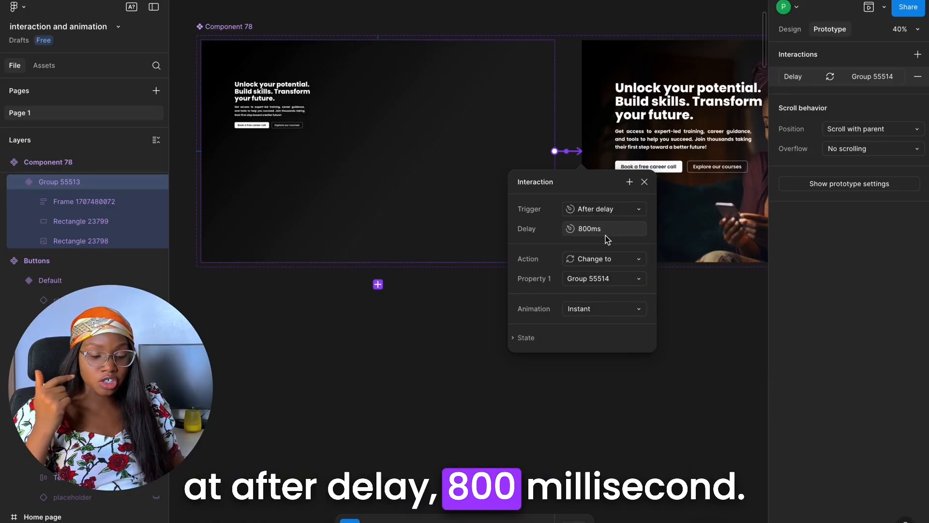
pyautogui.click(600, 312)
pyautogui.click(611, 339)
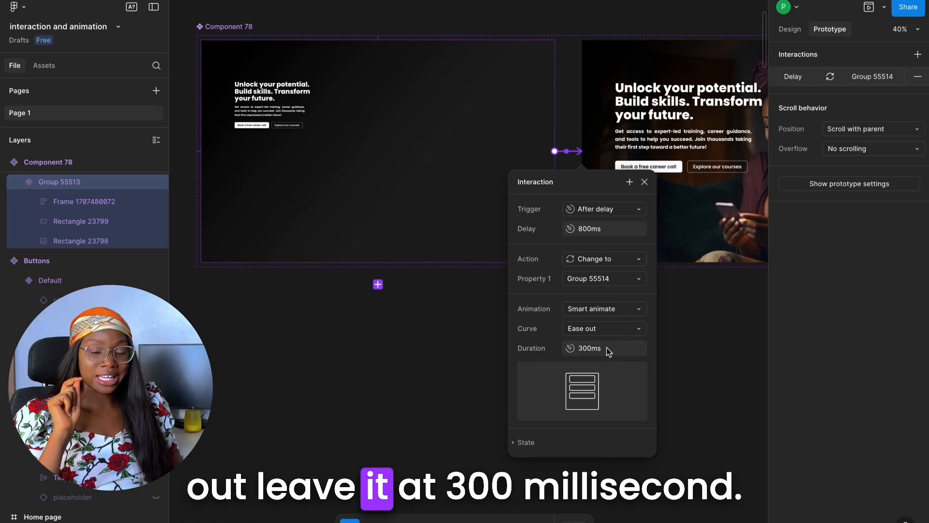
pyautogui.click(566, 95)
# Duplicate the second Home page frame
pyautogui.scroll(-8, 566, 95)
pyautogui.click(426, 71)
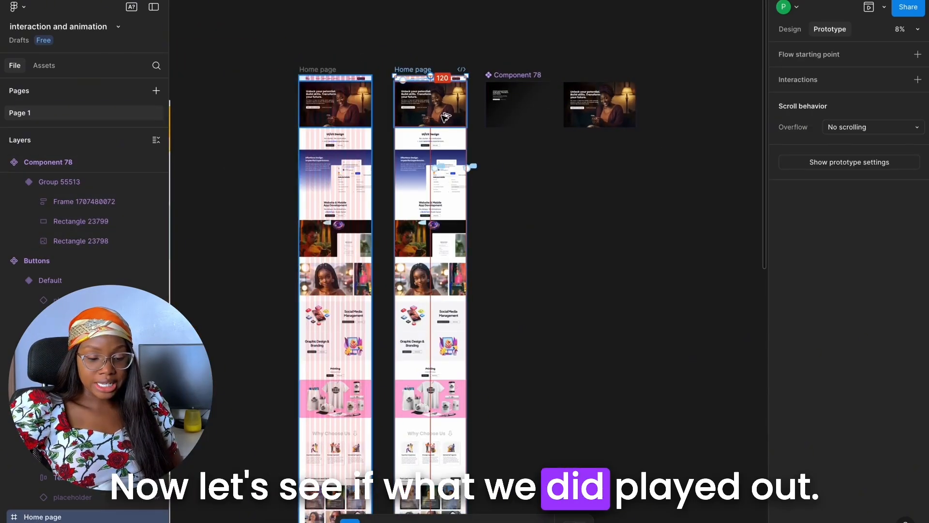
pyautogui.hotkey('ctrl', 'd')
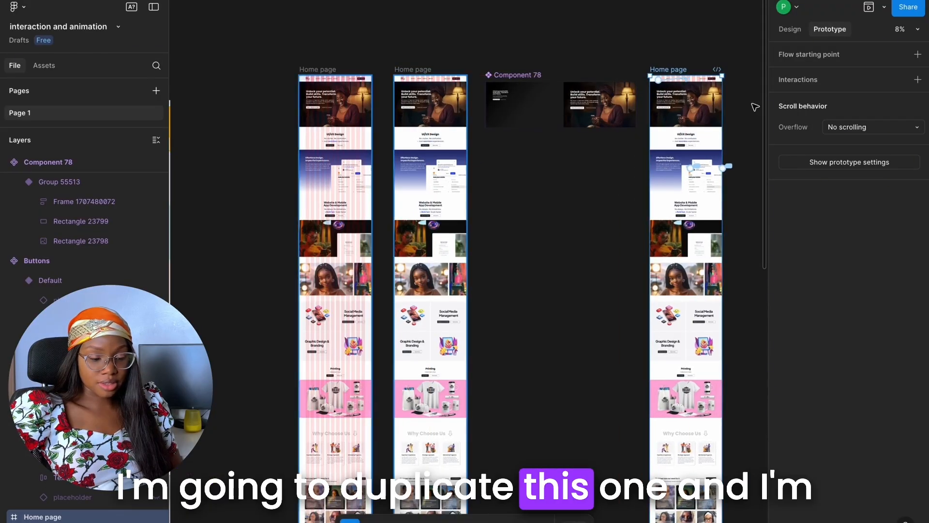
# Replace the hero section in the duplicated Home page with a copy of the first Component 78 variant
pyautogui.scroll(2, 755, 106)
pyautogui.click(456, 104)
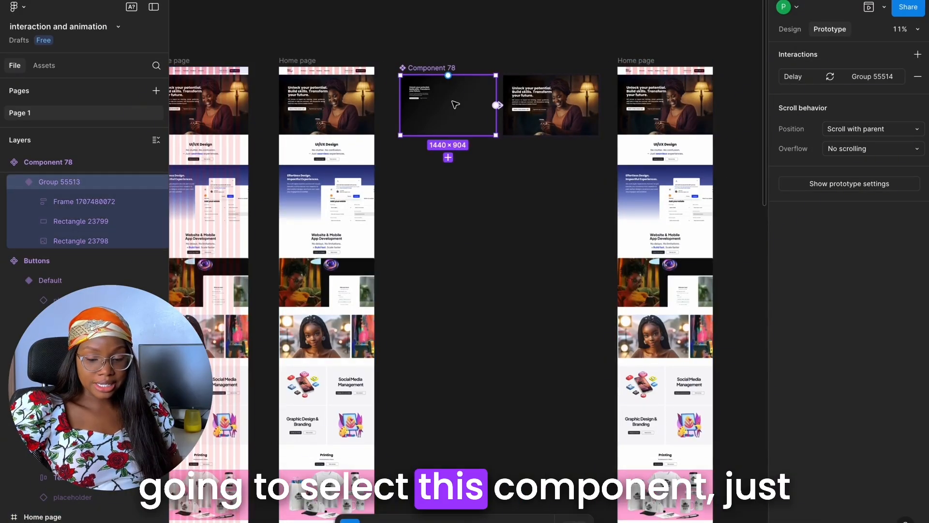
pyautogui.hotkey('ctrl', 'c')
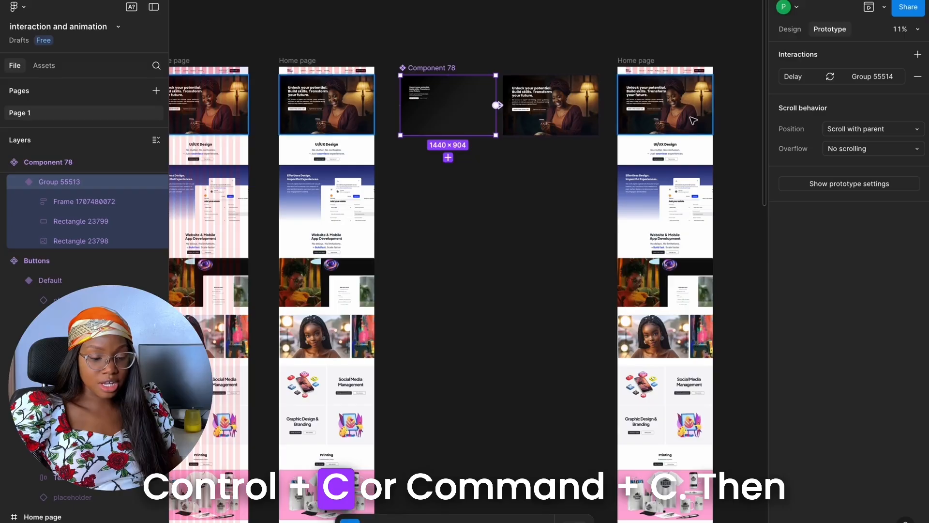
pyautogui.scroll(5, 696, 100)
pyautogui.click(633, 104)
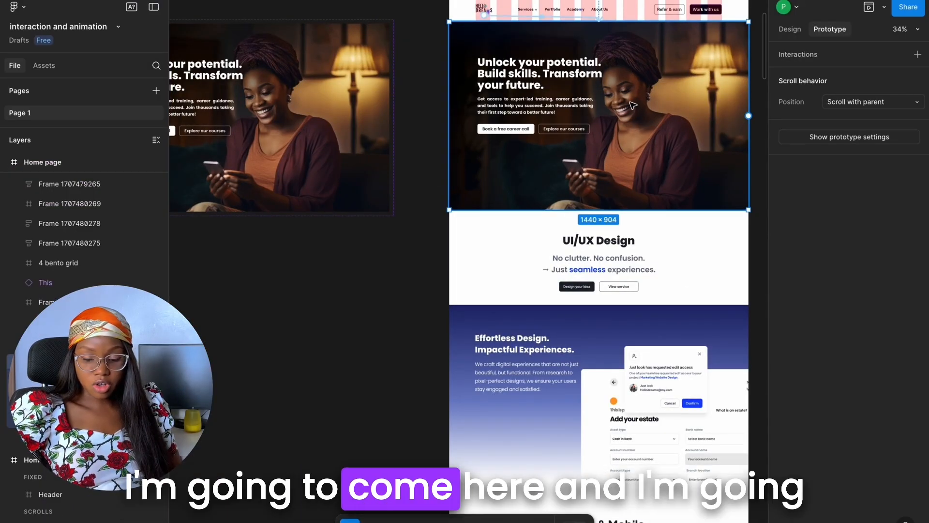
pyautogui.rightClick(631, 102)
pyautogui.click(672, 123)
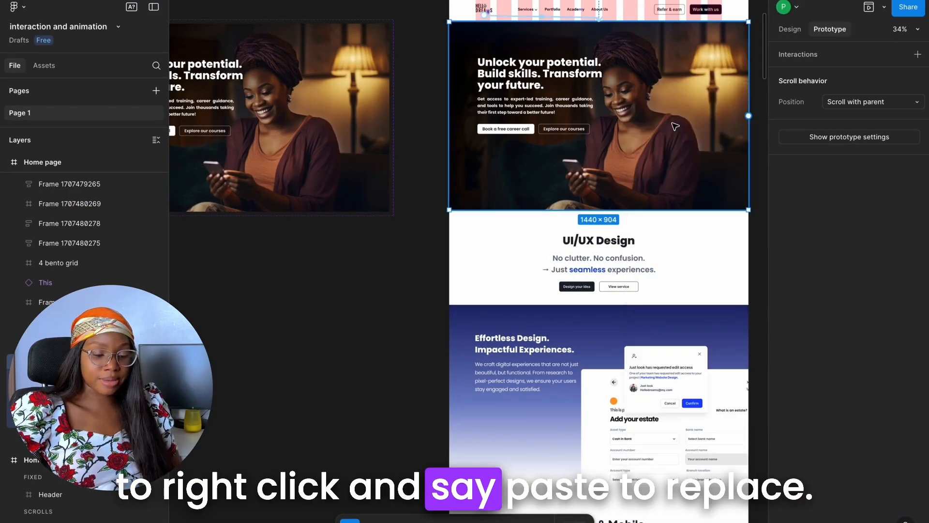
# Preview the duplicated Home page, restart the prototype to check the hero animation, and close the preview
pyautogui.scroll(-4, 537, 101)
pyautogui.click(534, 48)
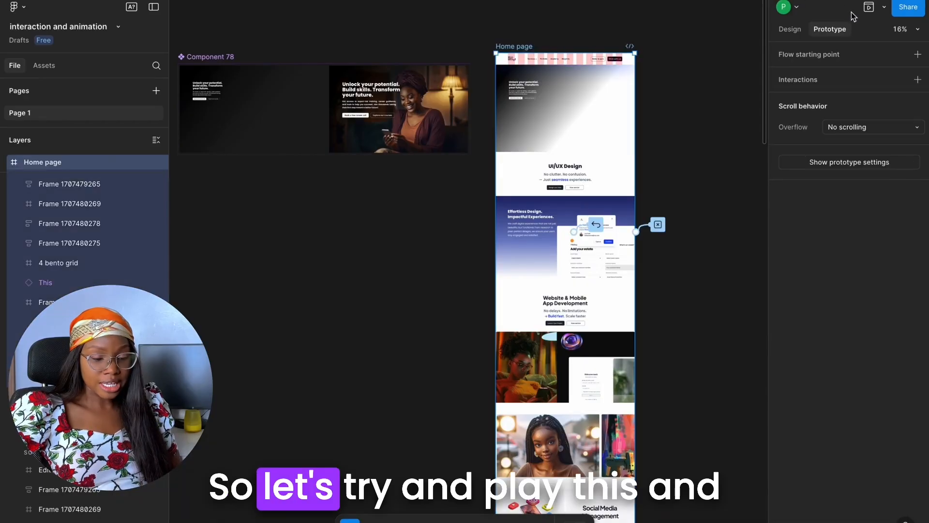
pyautogui.click(870, 10)
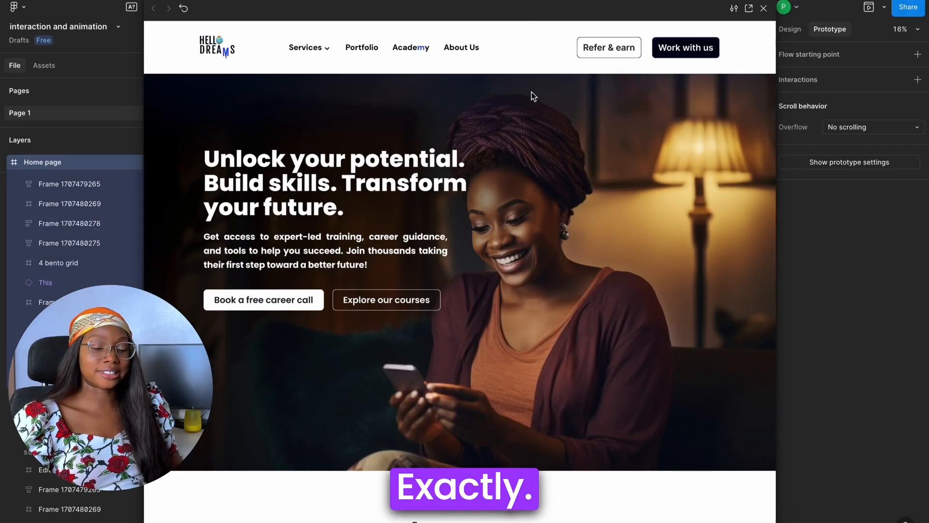
pyautogui.moveTo(692, 17)
pyautogui.mouseDown()
pyautogui.moveTo(683, 41)
pyautogui.moveTo(684, 22)
pyautogui.mouseUp()
pyautogui.click(176, 17)
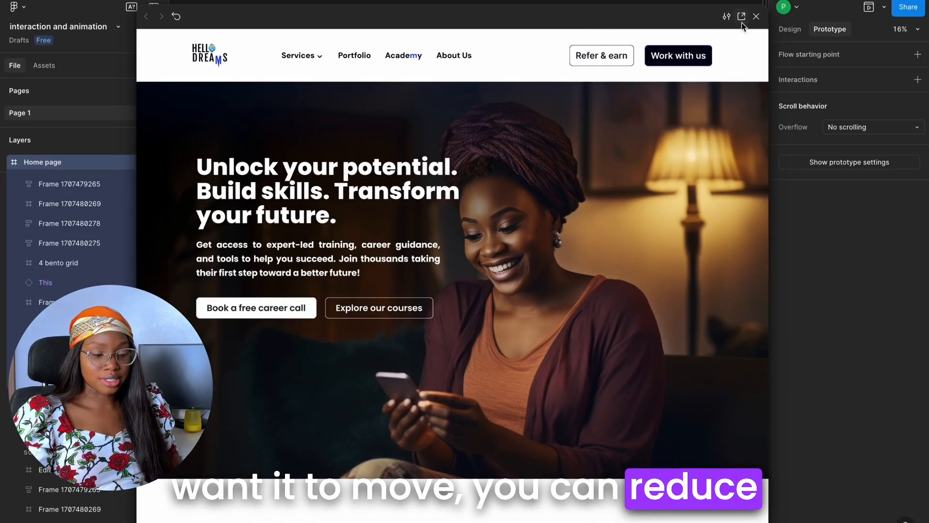
pyautogui.click(756, 16)
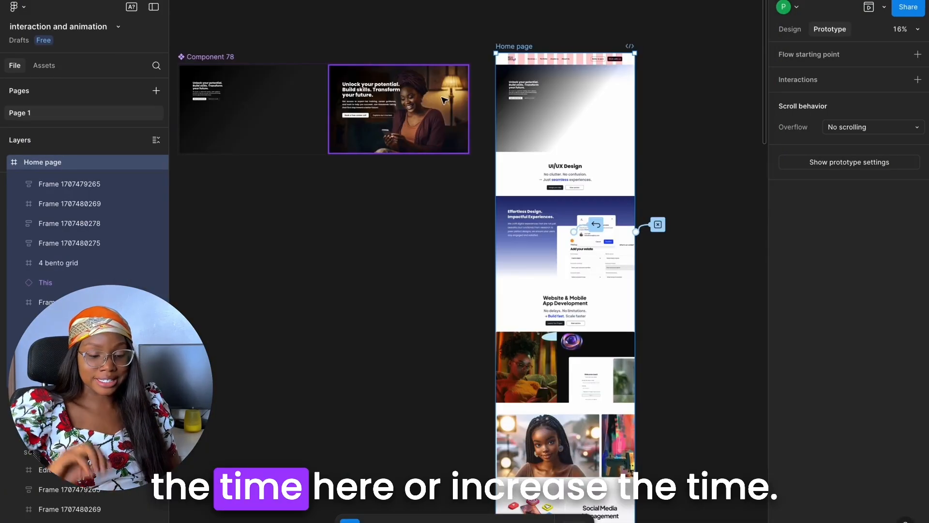
# Set the Smart animate duration of the first hero variant's delay interaction to 500 ms
pyautogui.scroll(8, 487, 118)
pyautogui.hscroll(-5, 423, 143)
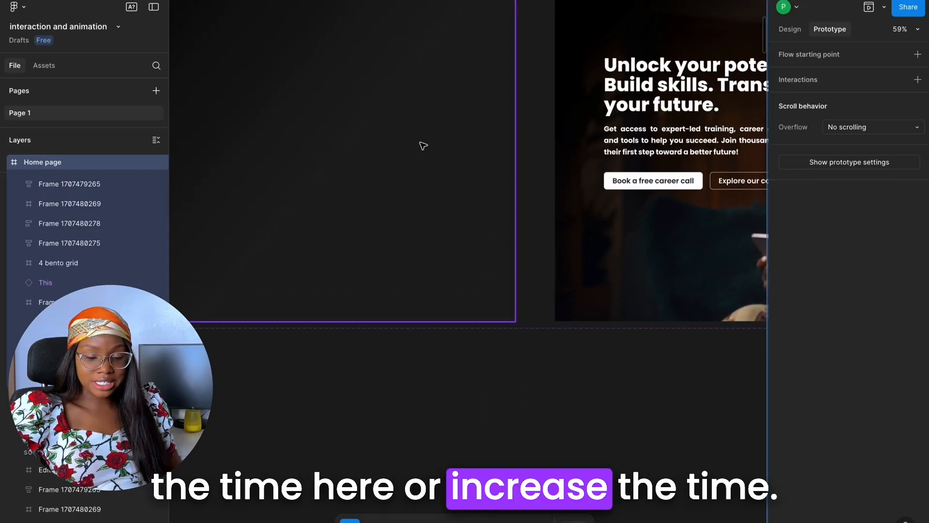
pyautogui.scroll(-3, 421, 143)
pyautogui.click(421, 143)
pyautogui.click(493, 154)
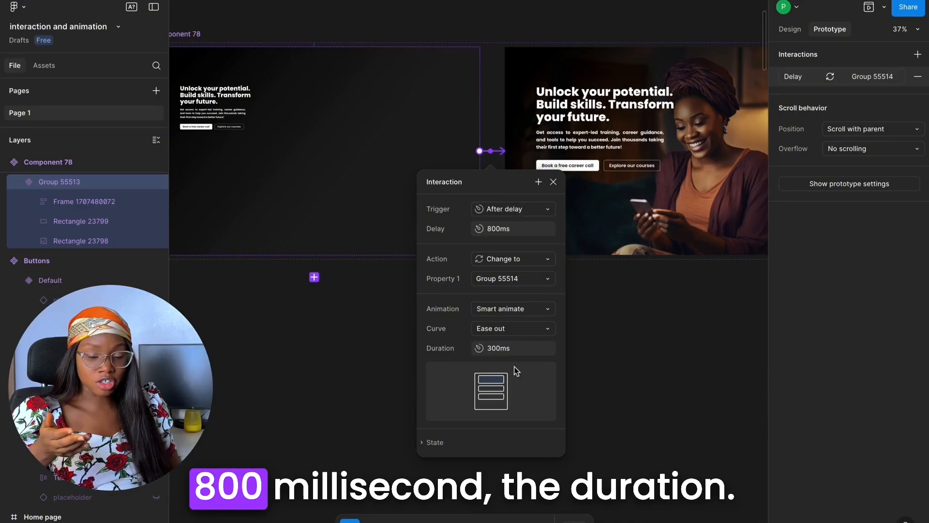
pyautogui.click(509, 349)
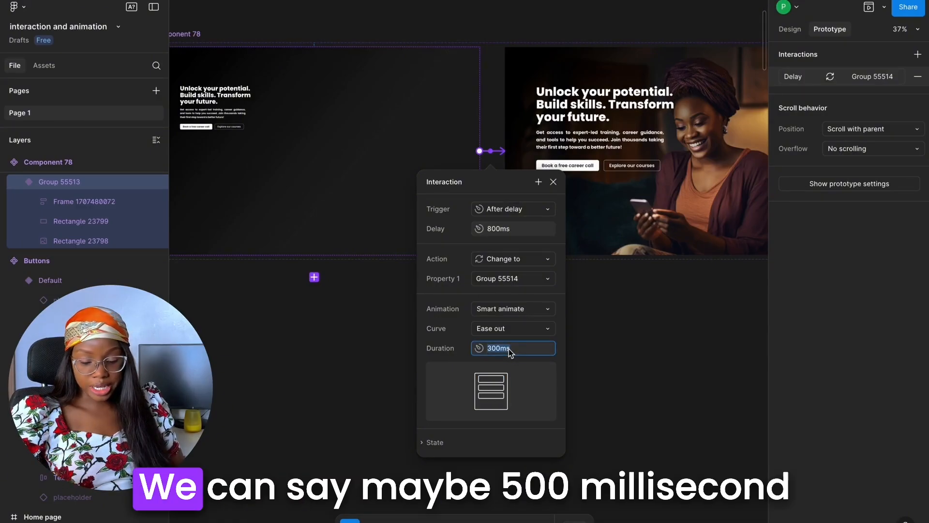
pyautogui.write('500')
pyautogui.press('Return')
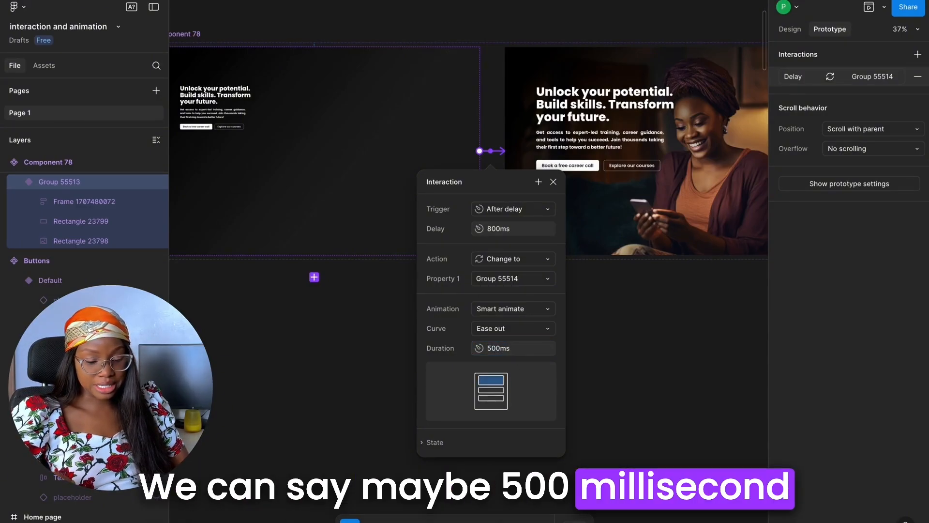
# Preview the duplicated Home page again to check the hero animation with its new duration
pyautogui.scroll(-5, 322, 276)
pyautogui.click(503, 207)
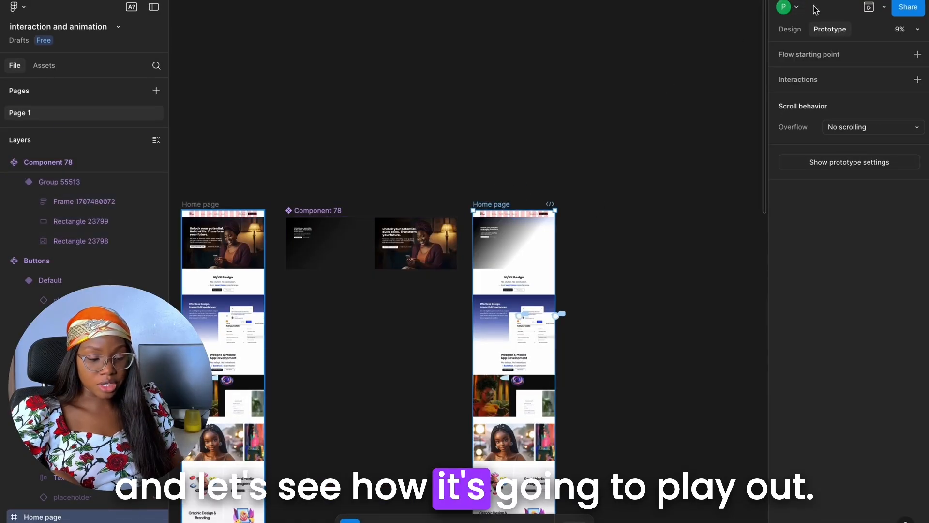
pyautogui.click(869, 7)
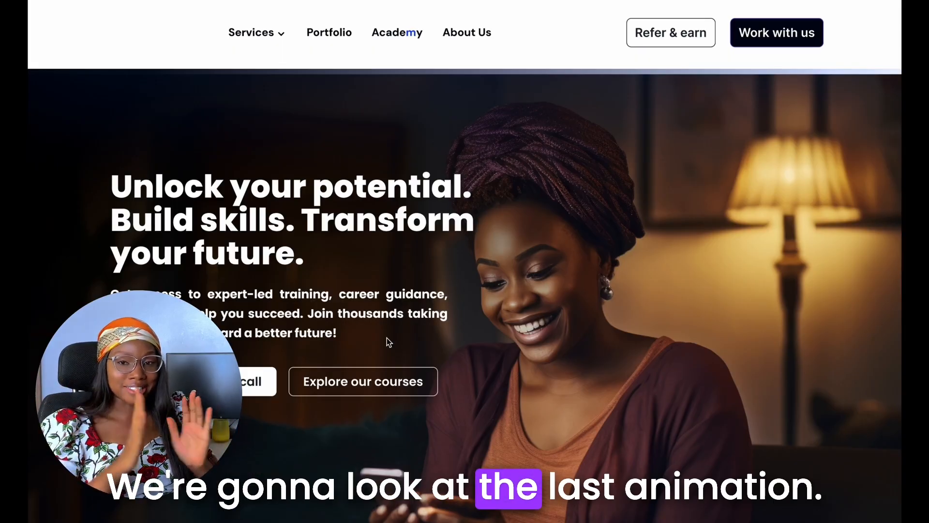
# Scroll through the presented home page to examine how the UI/UX Design section's text and image appear
pyautogui.scroll(-10, 388, 341)
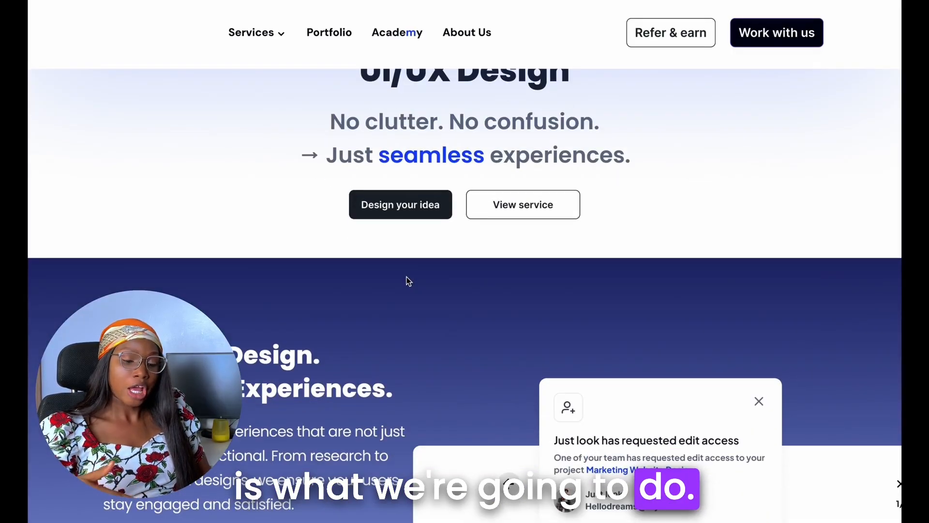
pyautogui.scroll(-5, 406, 275)
pyautogui.scroll(10, 606, 262)
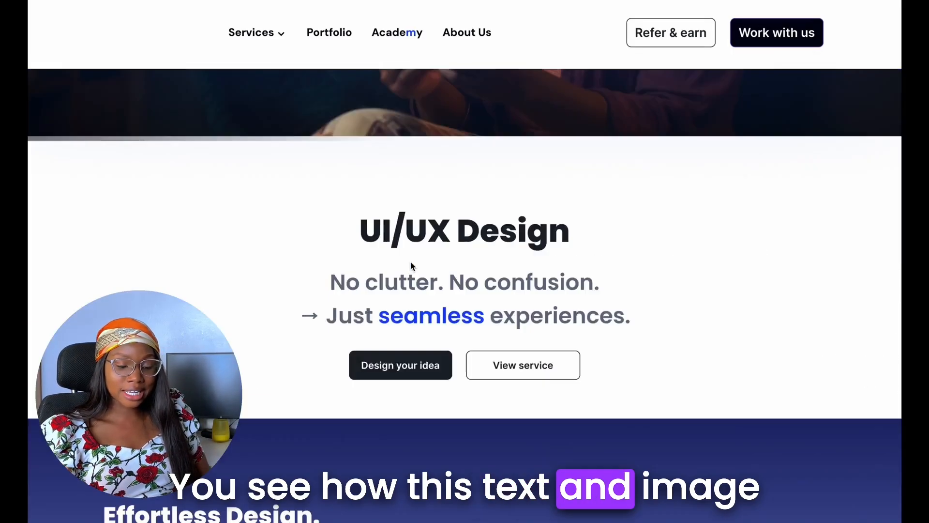
pyautogui.scroll(-8, 604, 352)
pyautogui.scroll(-3, 603, 355)
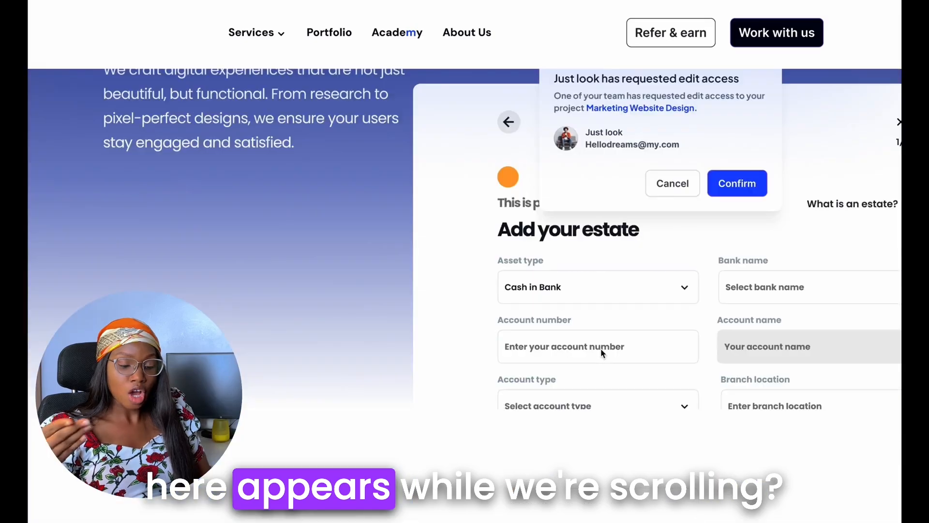
pyautogui.scroll(10, 600, 347)
pyautogui.scroll(-8, 597, 342)
pyautogui.scroll(-2, 597, 345)
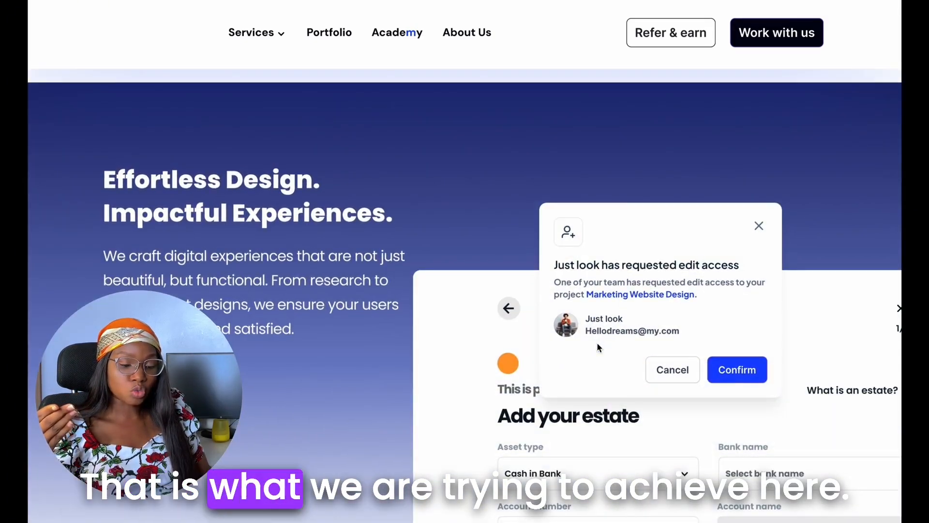
pyautogui.scroll(6, 598, 348)
pyautogui.scroll(5, 564, 322)
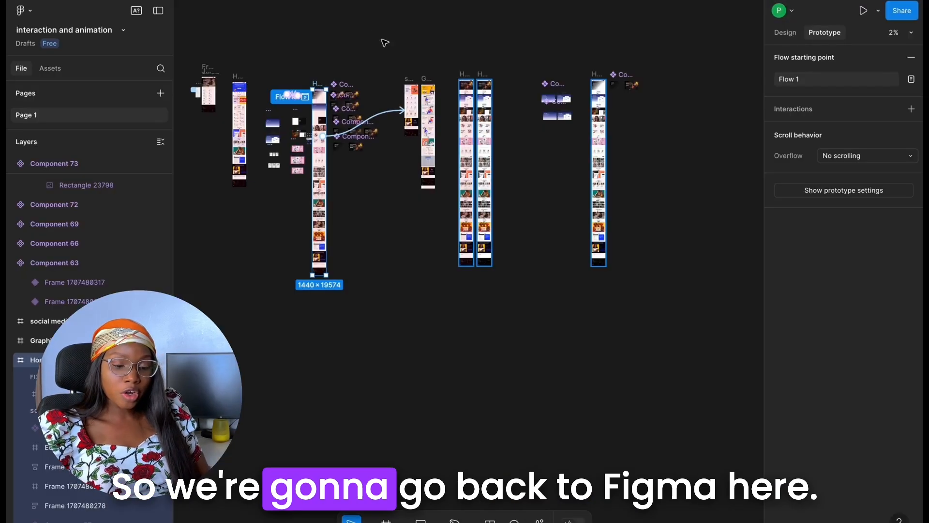
pyautogui.scroll(10, 385, 42)
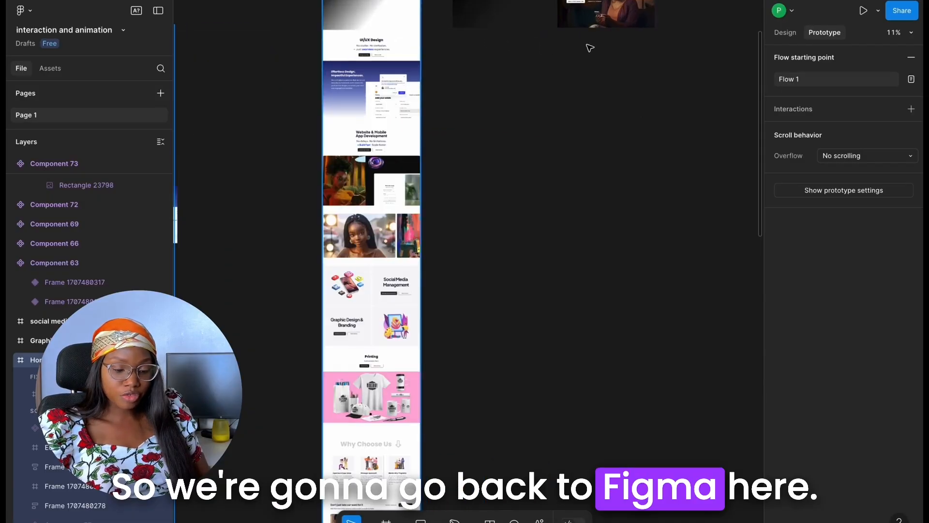
# Copy the 1440 × 1363 UI/UX Design section frame from the Home page onto the empty canvas below Component 78
pyautogui.click(378, 146)
pyautogui.scroll(-2, 372, 131)
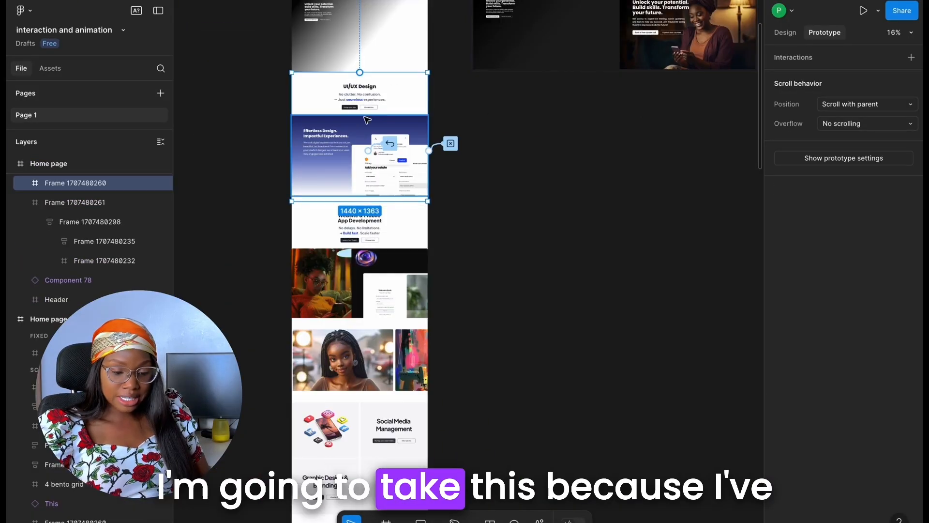
pyautogui.scroll(2, 367, 120)
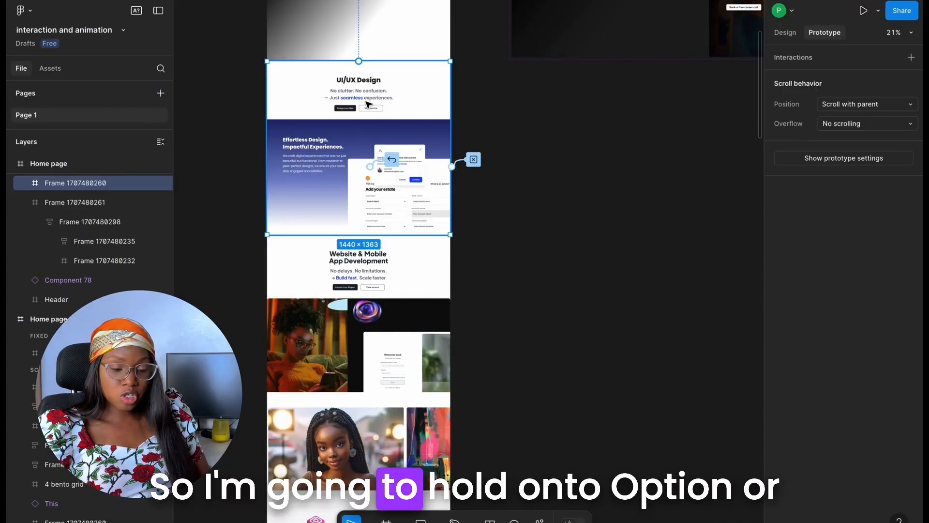
pyautogui.moveTo(369, 101); pyautogui.dragTo(609, 134)
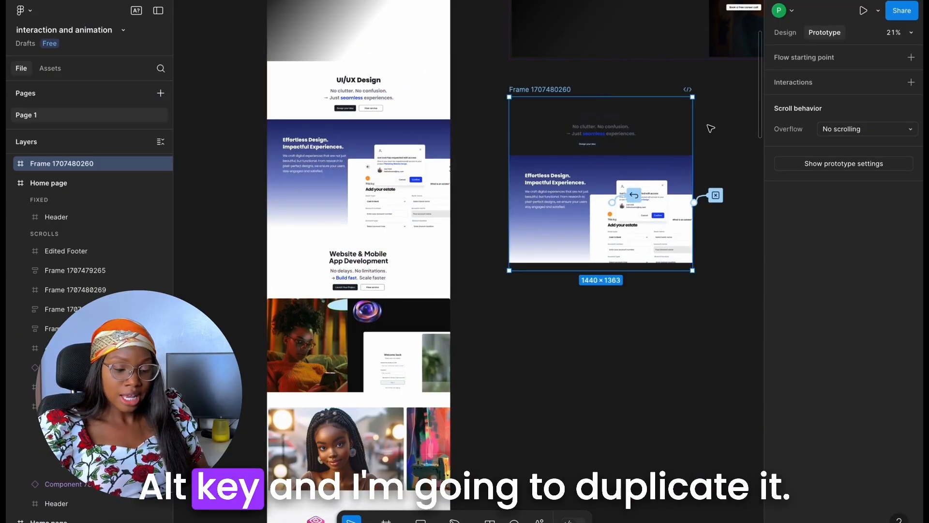
# Duplicate the copied UI/UX Design section frame alongside itself with a gap of about 125
pyautogui.scroll(1, 707, 133)
pyautogui.hscroll(2, 707, 133)
pyautogui.scroll(-1, 415, 168)
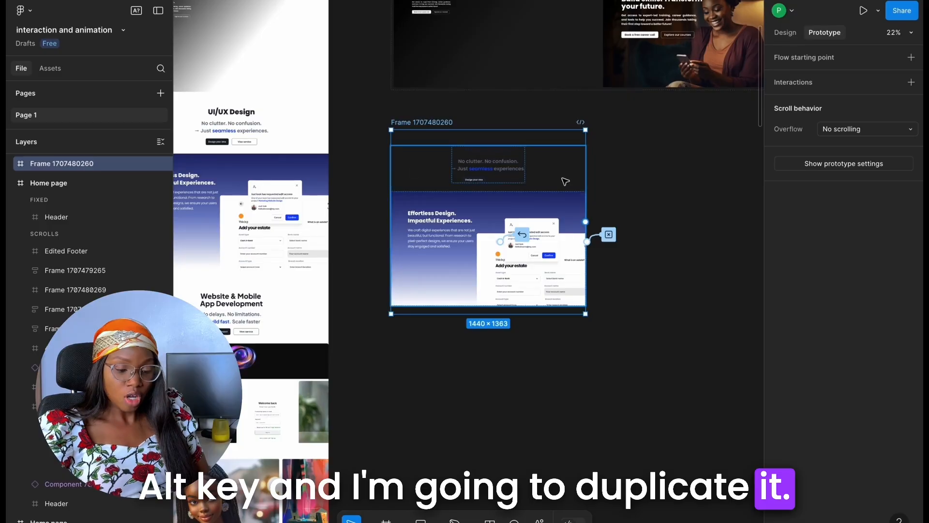
pyautogui.hscroll(2, 564, 178)
pyautogui.hscroll(1, 563, 178)
pyautogui.moveTo(405, 180); pyautogui.dragTo(617, 181)
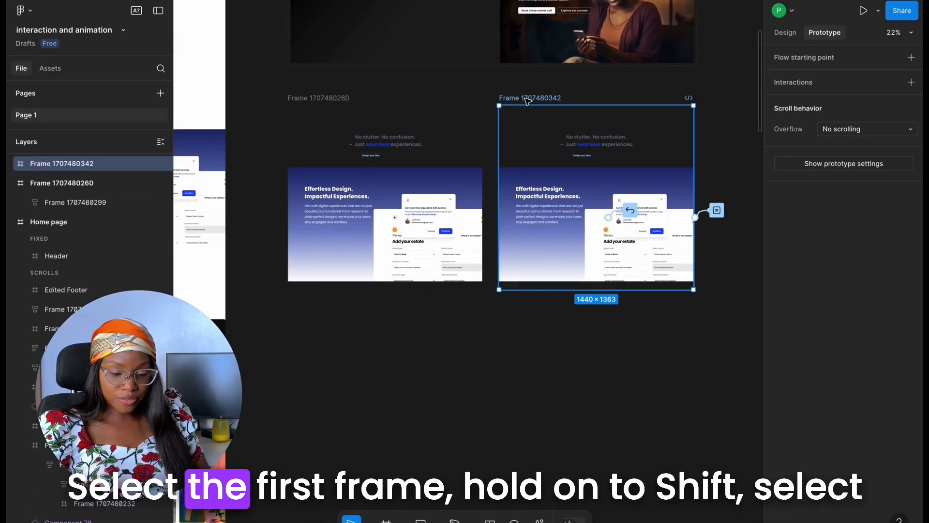
# Combine the original and duplicated UI/UX Design section frames into one component set with two variants
pyautogui.keyDown('shift'); pyautogui.click(334, 98); pyautogui.keyUp('shift')
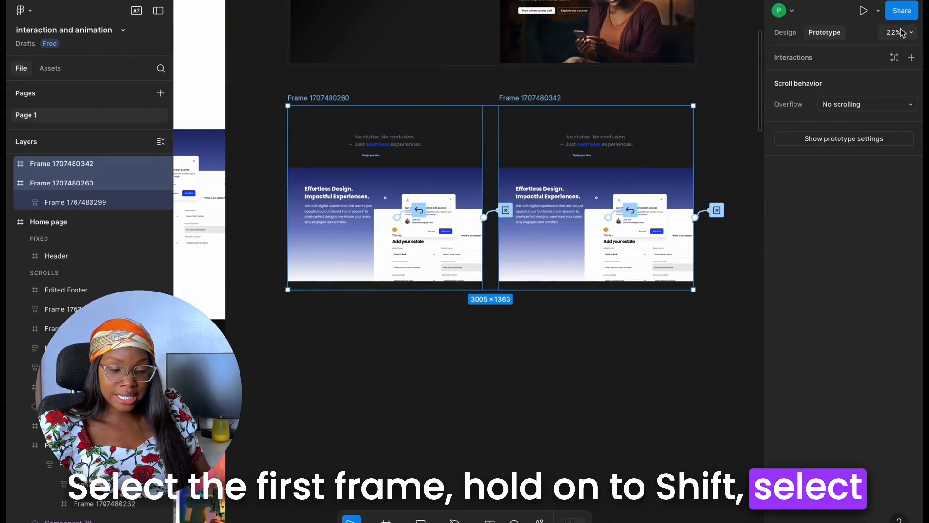
pyautogui.click(785, 33)
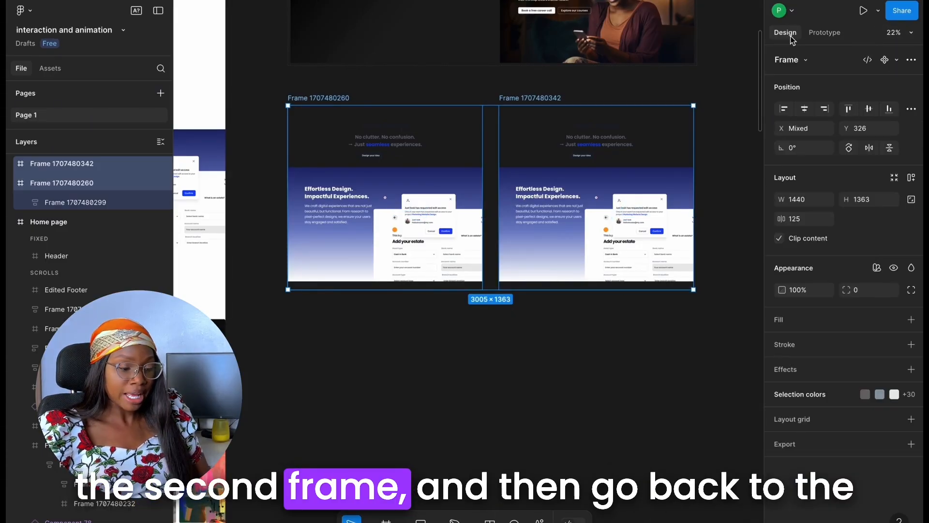
pyautogui.click(912, 62)
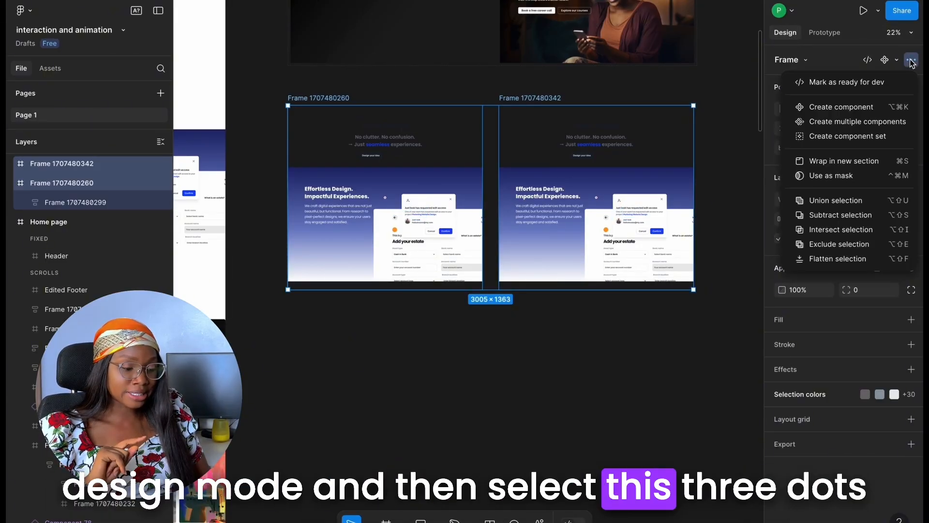
pyautogui.click(874, 138)
# Ungroup the auto layout frame that wraps the heading text and the gradient section in Component 81's first variant
pyautogui.scroll(5, 345, 154)
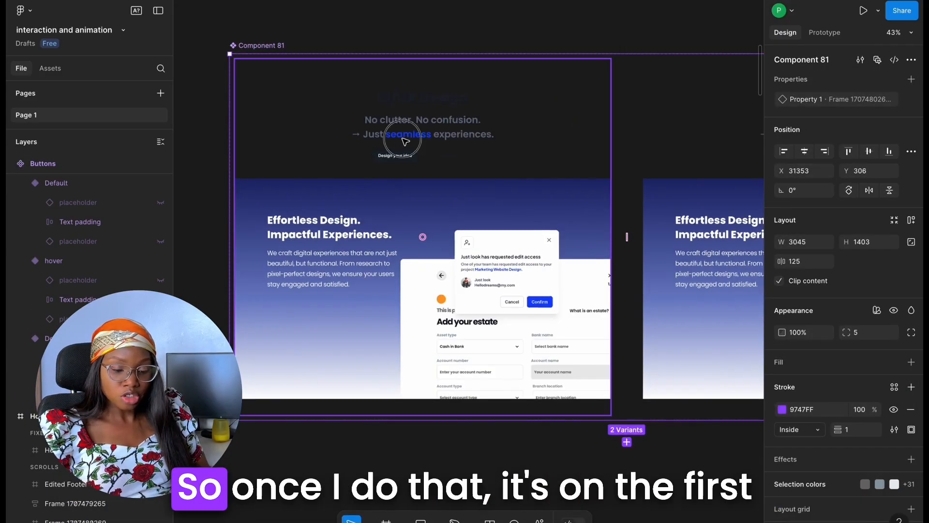
pyautogui.click(405, 140)
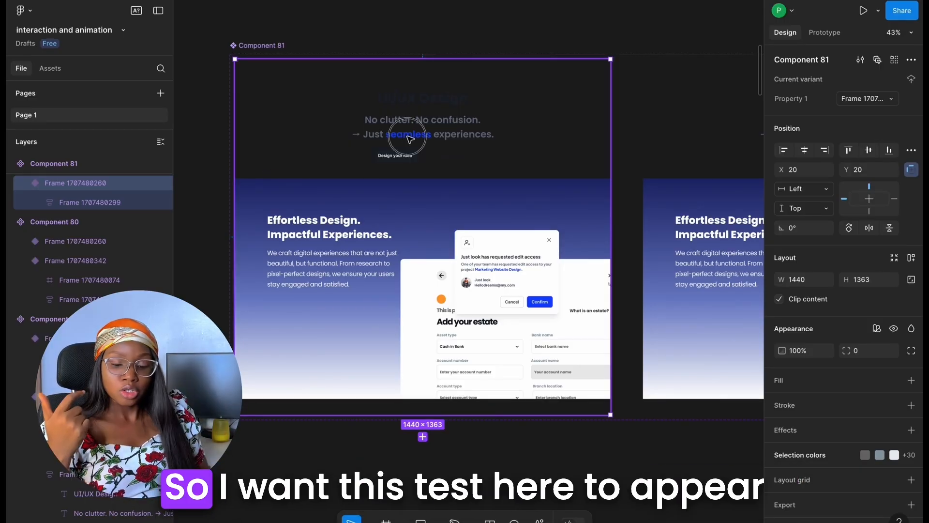
pyautogui.click(411, 138)
pyautogui.click(410, 139)
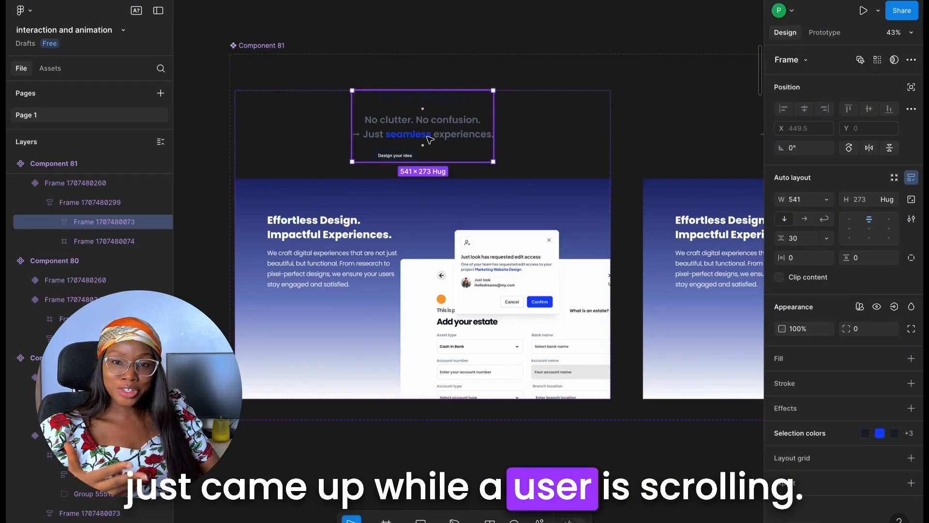
pyautogui.click(535, 140)
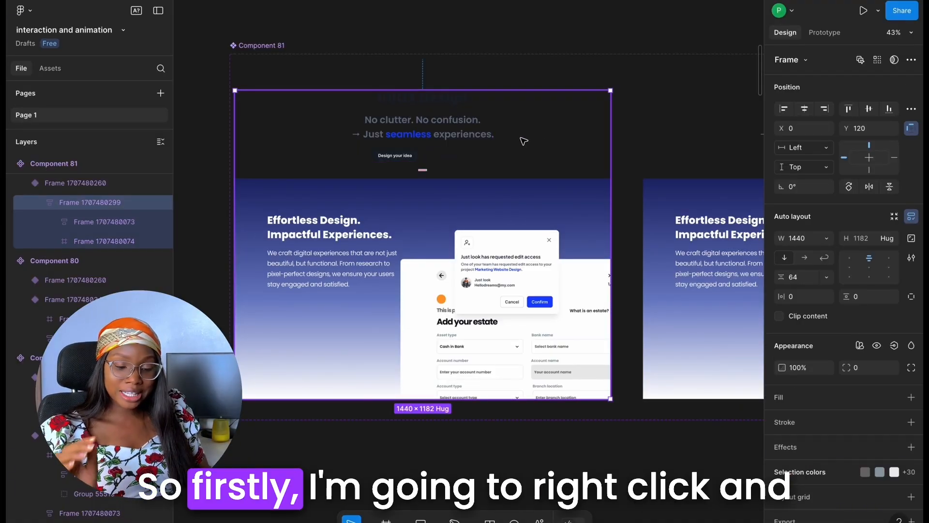
pyautogui.rightClick(525, 141)
pyautogui.click(565, 287)
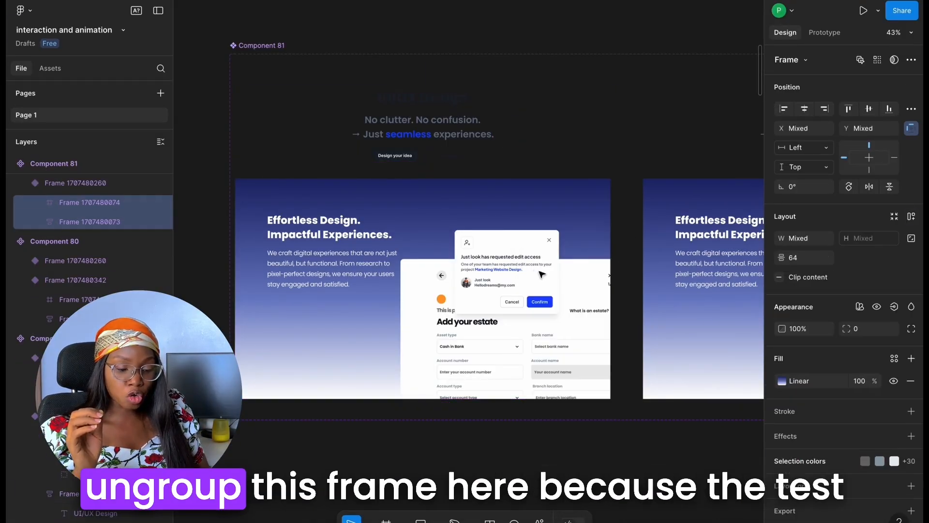
# Move the first variant's "No clutter. No confusion." text frame down to about X 456, Y 398 and set its opacity to 0%
pyautogui.click(454, 140)
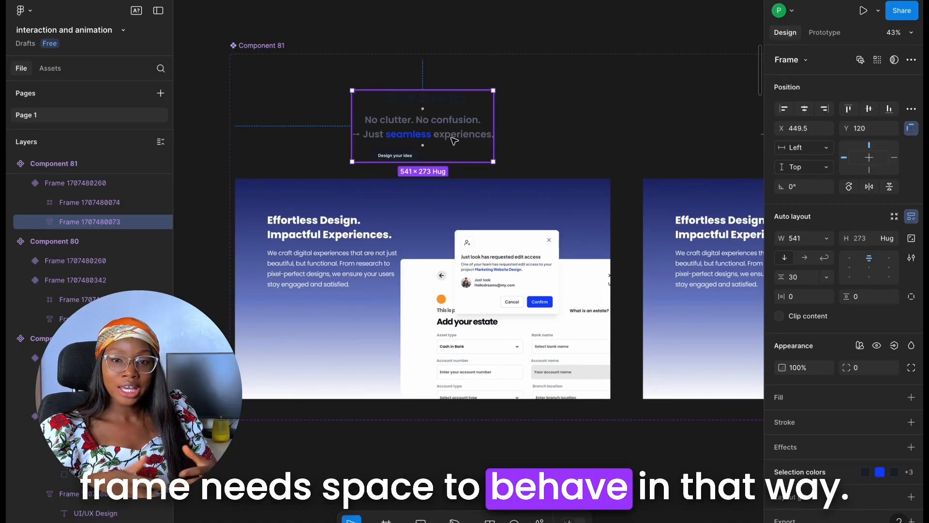
pyautogui.moveTo(440, 119); pyautogui.dragTo(440, 180)
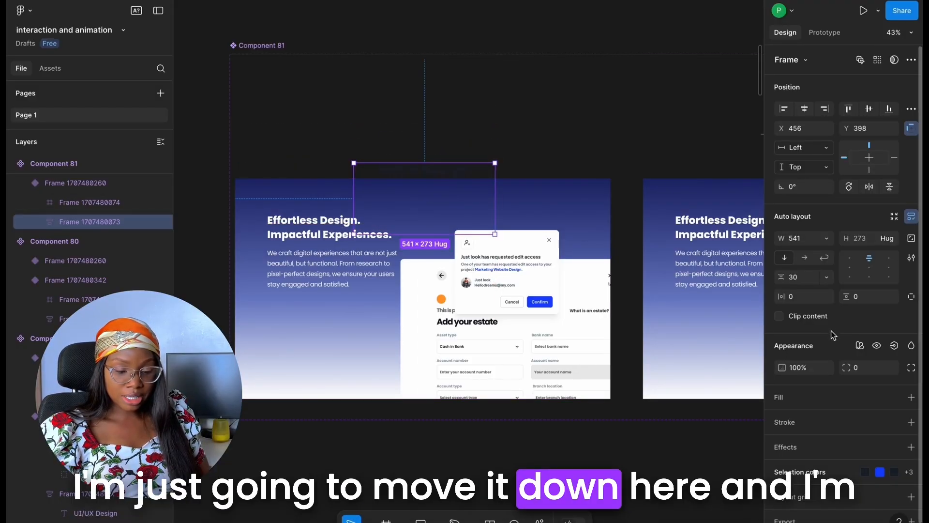
pyautogui.click(807, 368)
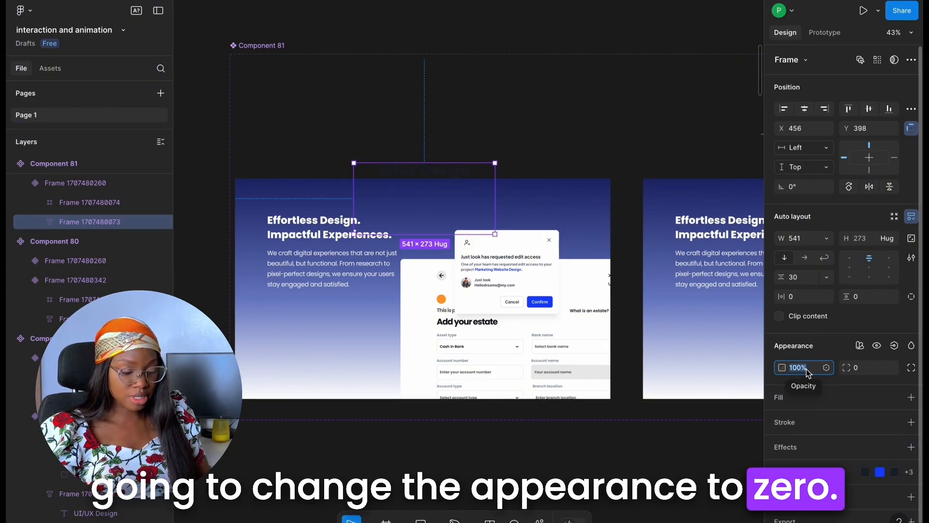
pyautogui.write('0')
pyautogui.press('Return')
# Move the first variant's interface mockup group down to about X 654, Y 748 and set its opacity to 0%
pyautogui.click(524, 263)
pyautogui.click(524, 262)
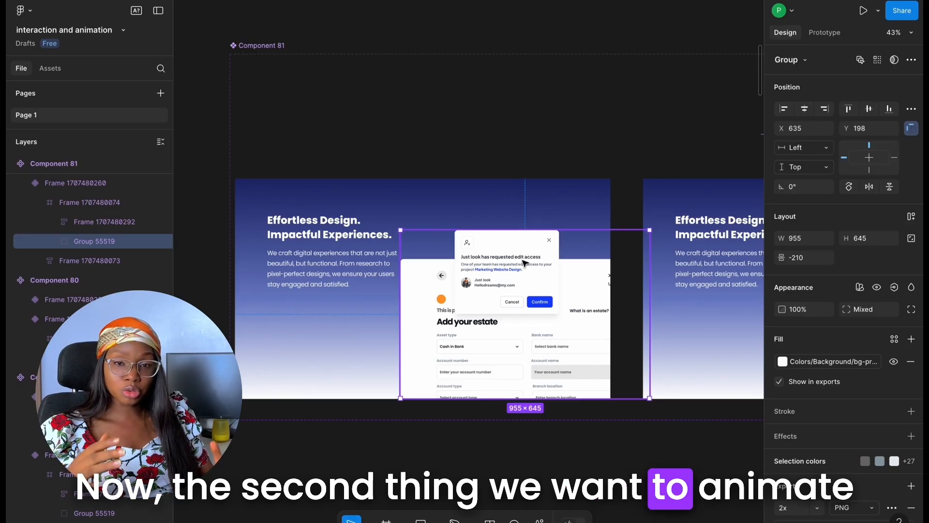
pyautogui.moveTo(525, 263); pyautogui.dragTo(523, 383)
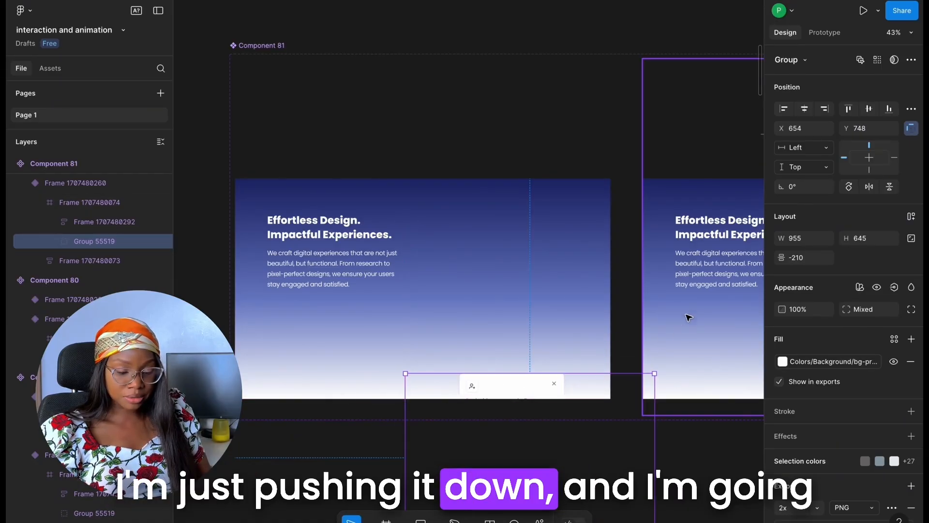
pyautogui.click(806, 311)
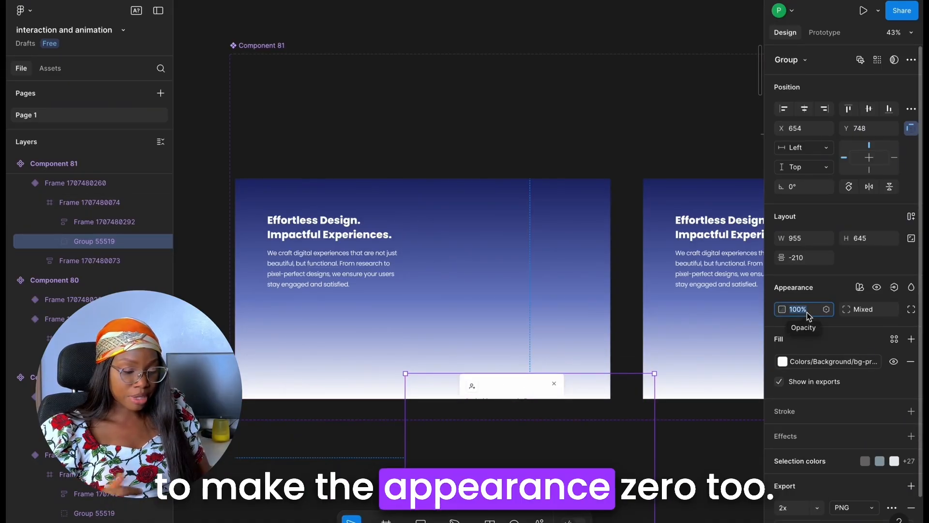
pyautogui.write('9')
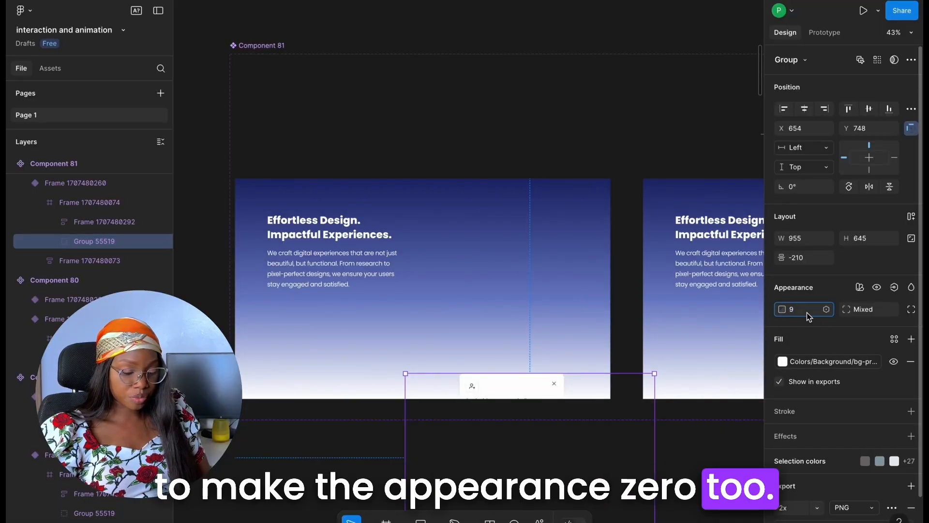
pyautogui.press('BackSpace')
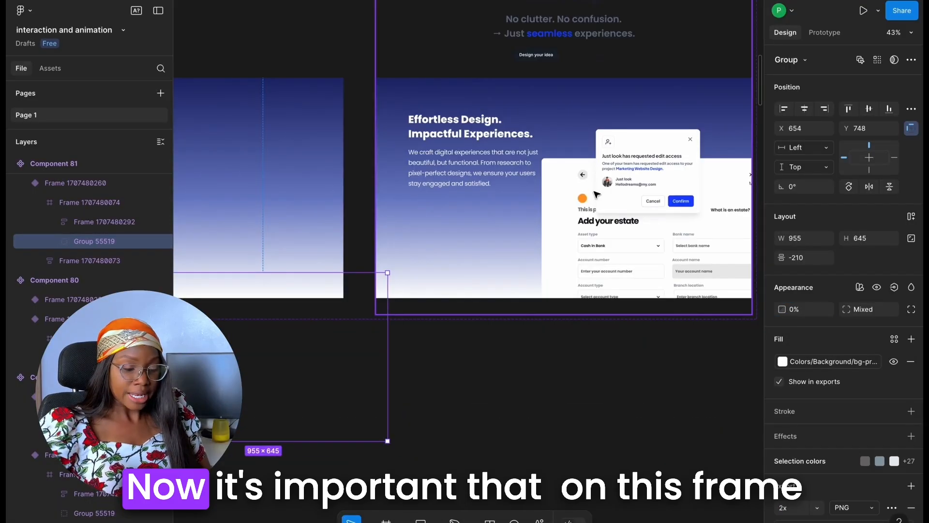
# Ungroup the 1440 × 1182 auto layout frame inside Component 81's second variant
pyautogui.click(565, 189)
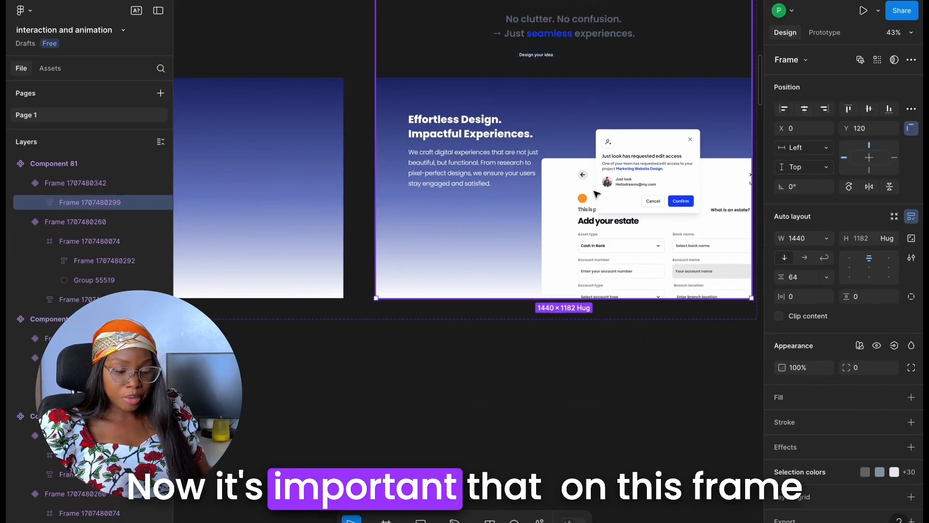
pyautogui.scroll(2, 609, 181)
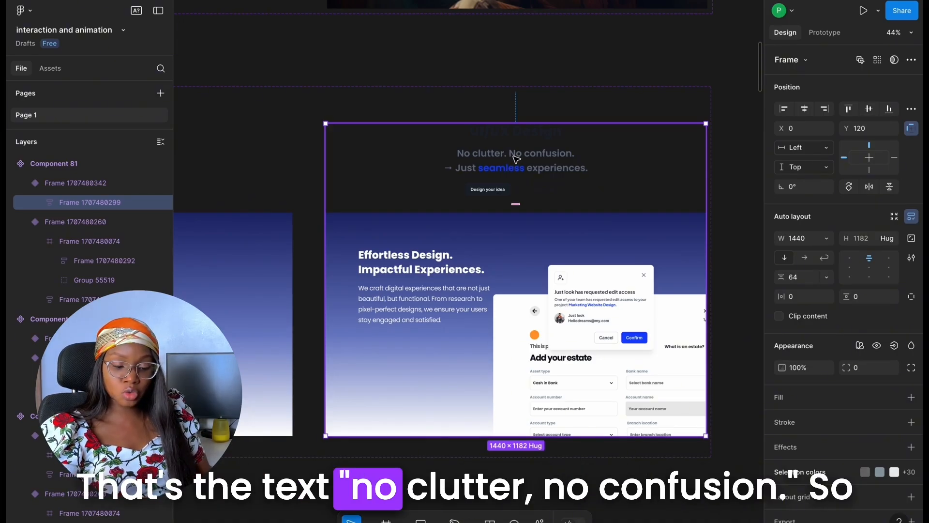
pyautogui.rightClick(647, 169)
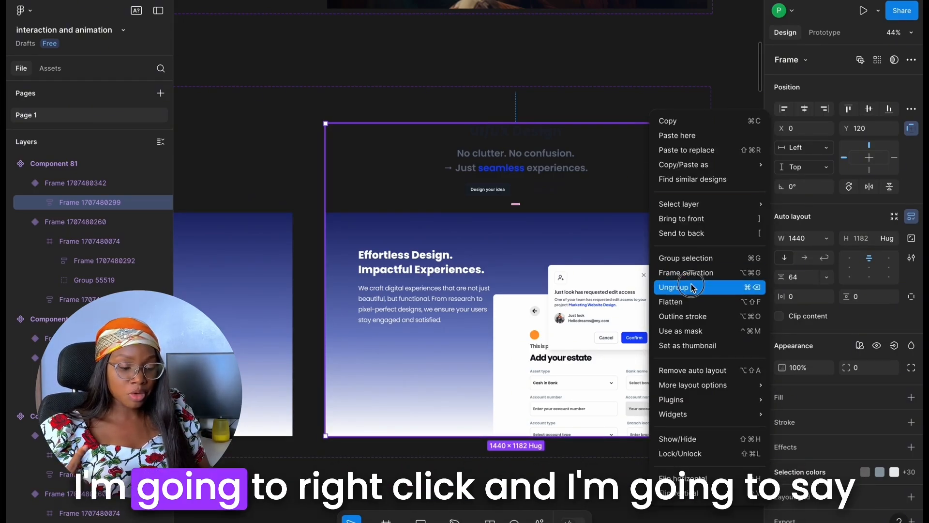
pyautogui.click(707, 274)
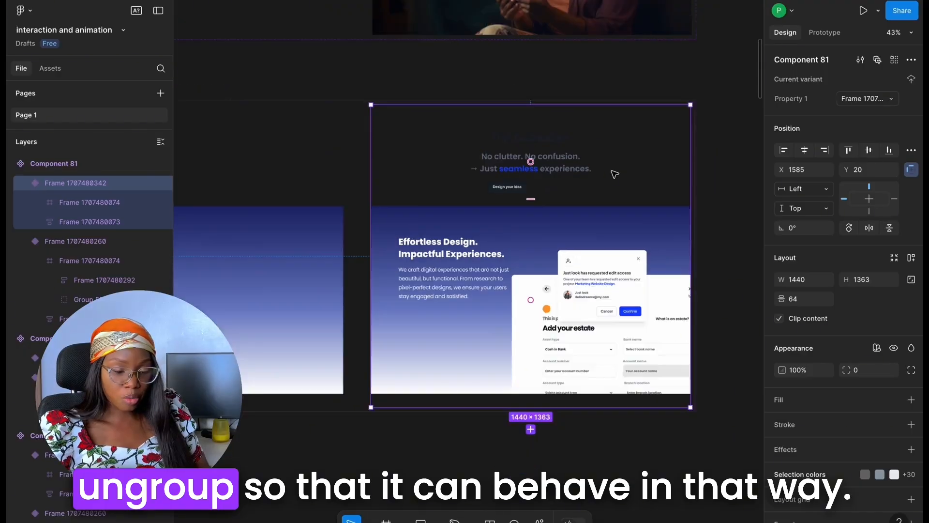
# Copy Component 81's first variant and paste it to replace the UI/UX Design section on the Home page
pyautogui.scroll(-5, 615, 171)
pyautogui.click(452, 198)
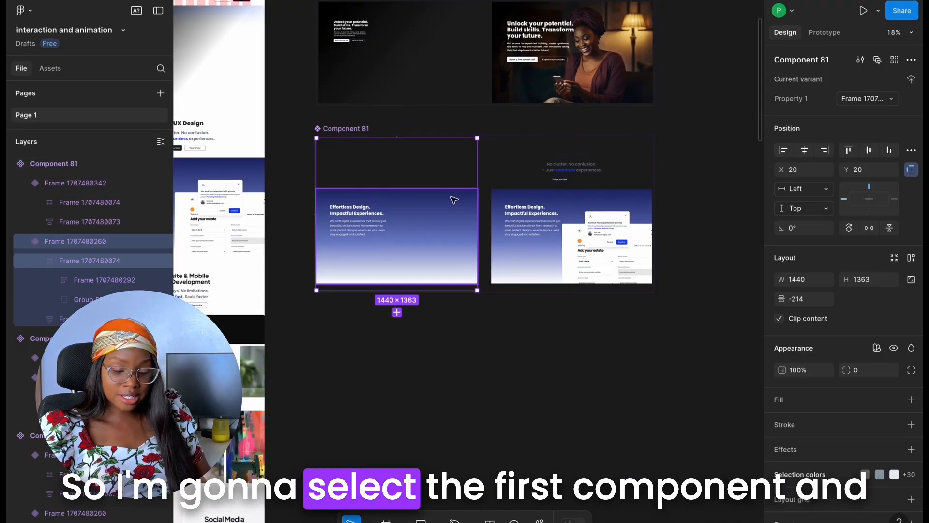
pyautogui.scroll(-5, 589, 200)
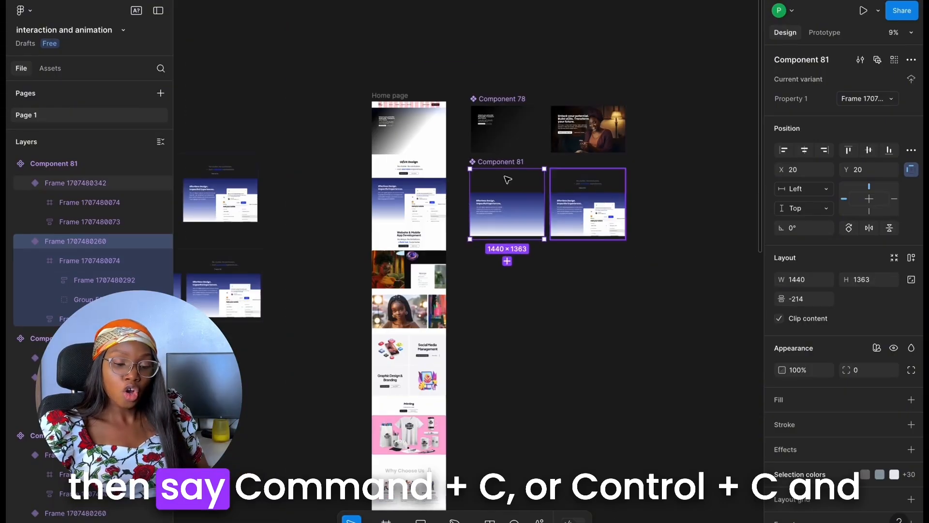
pyautogui.scroll(5, 451, 169)
pyautogui.click(402, 208)
pyautogui.rightClick(398, 207)
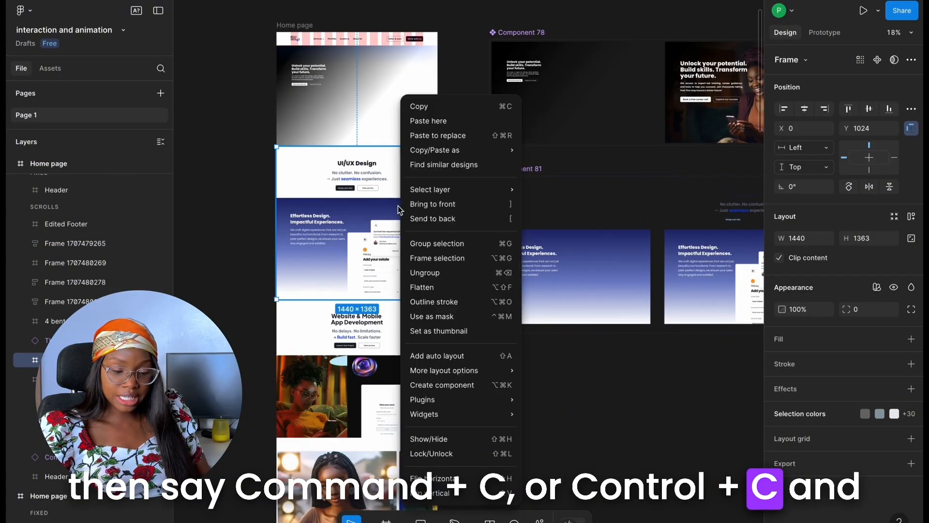
pyautogui.click(441, 138)
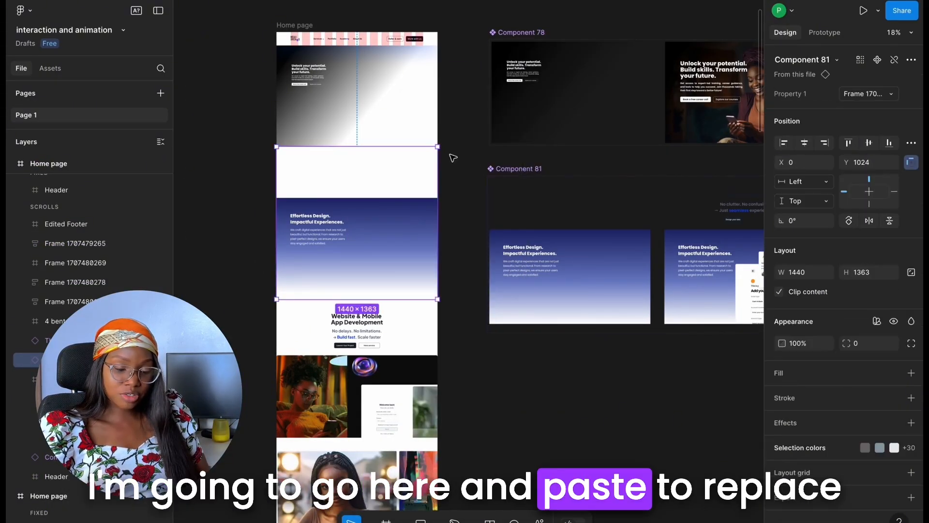
# Scale the first variant's "Effortless Design. Impactful Experiences." text frame down to about 286 wide and set its opacity to 50%
pyautogui.scroll(-1, 444, 155)
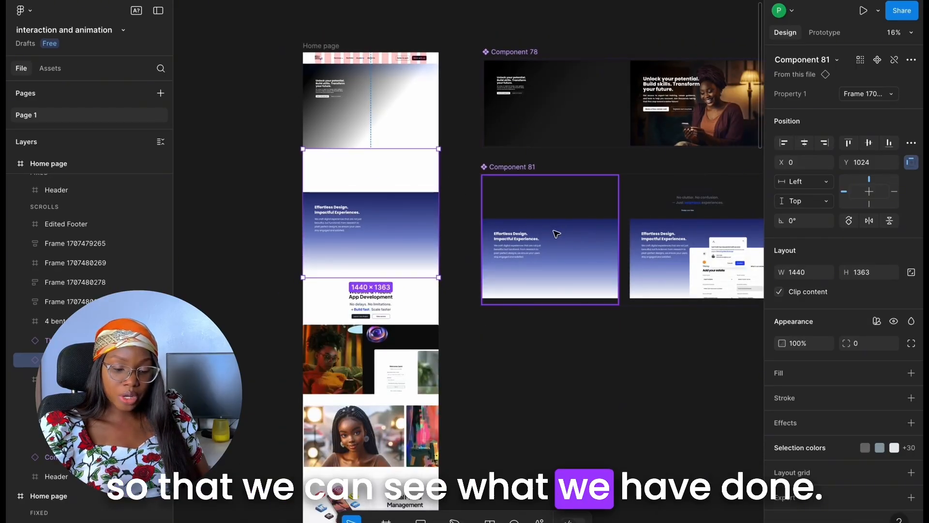
pyautogui.scroll(6, 552, 234)
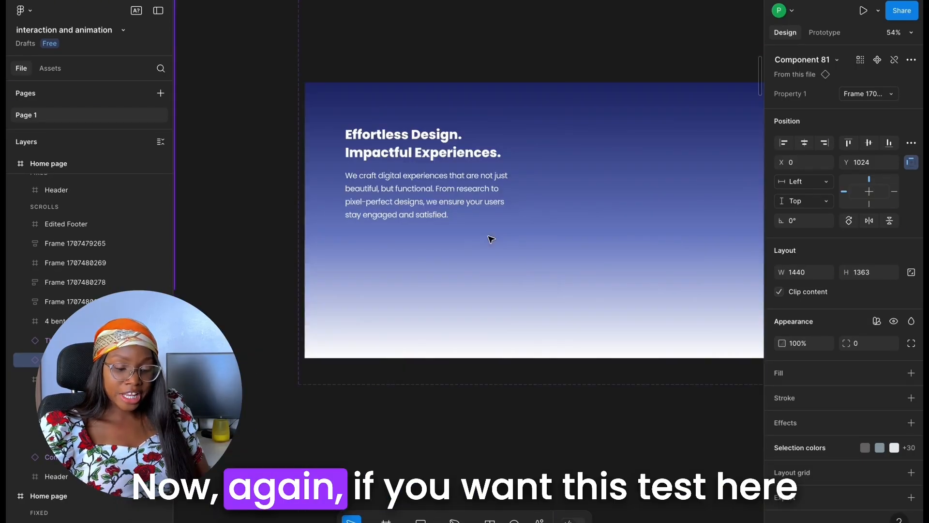
pyautogui.click(421, 175)
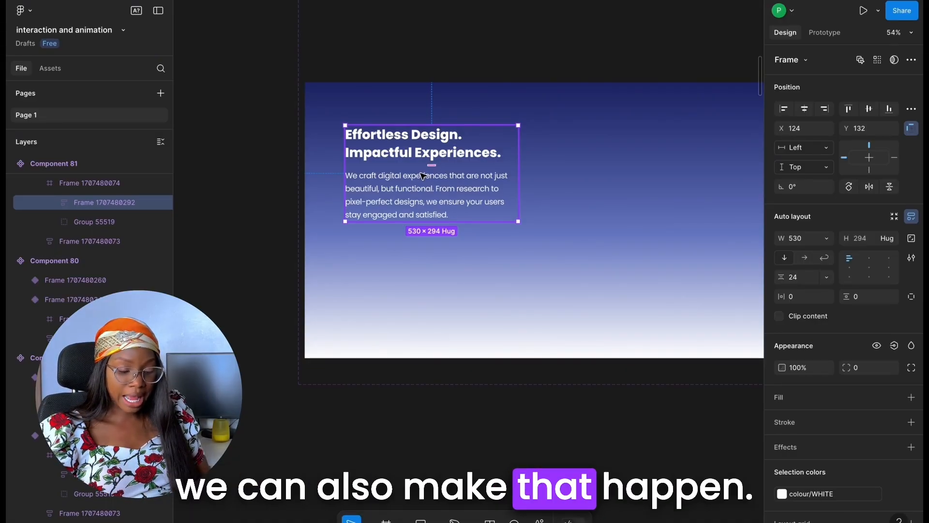
pyautogui.press('k')
pyautogui.moveTo(517, 224); pyautogui.dragTo(439, 176)
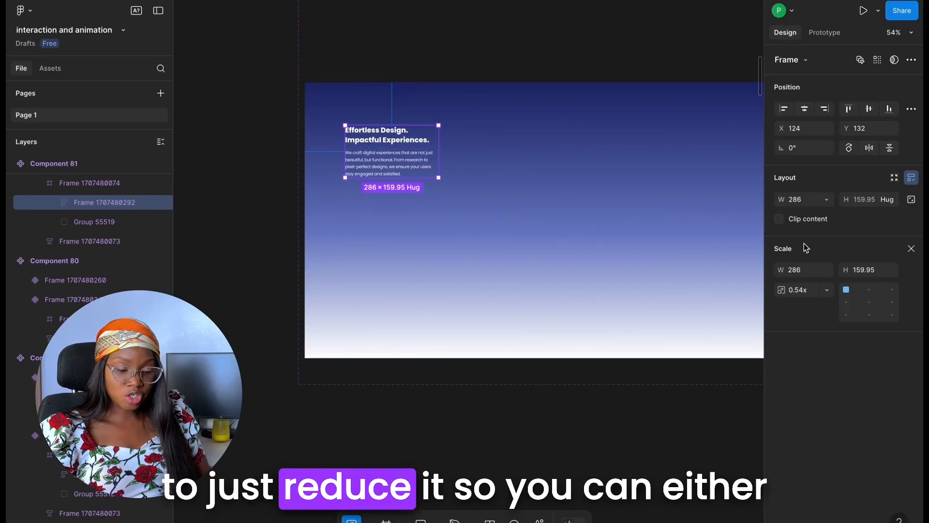
pyautogui.press('v')
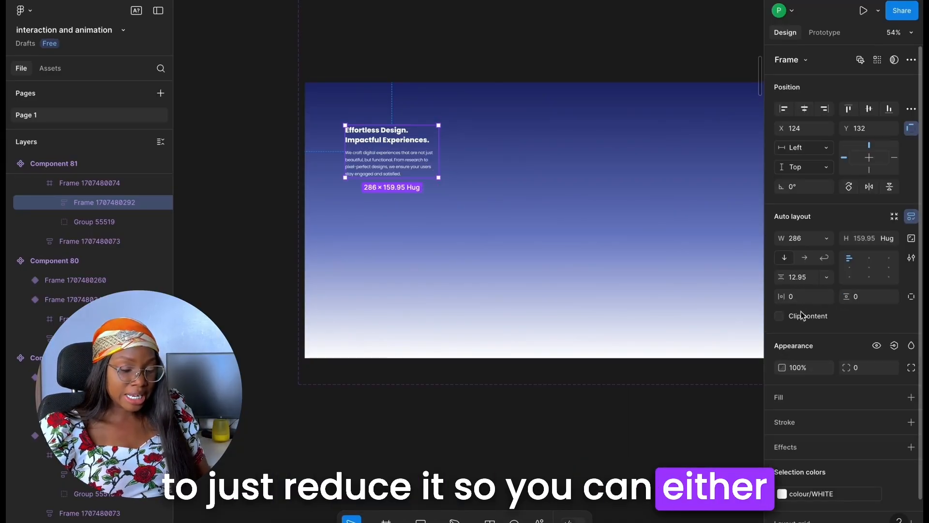
pyautogui.click(806, 373)
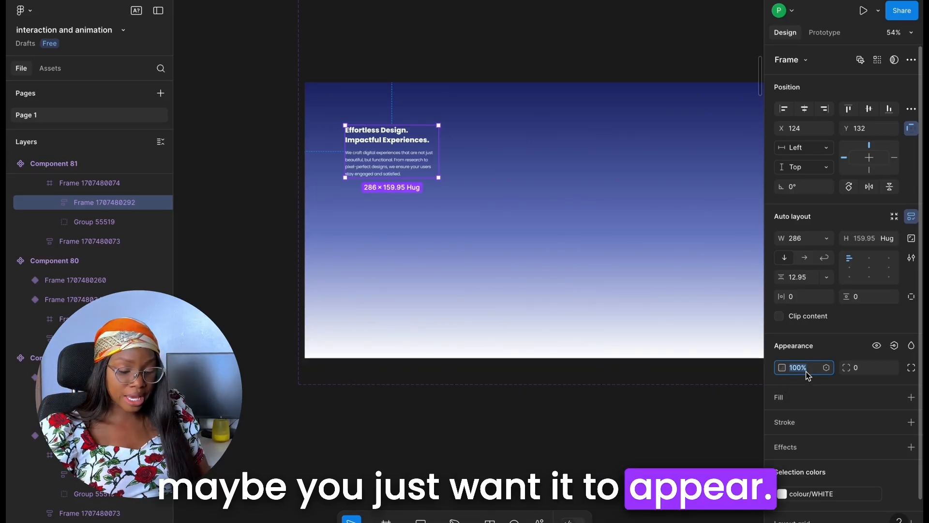
pyautogui.write('50')
pyautogui.press('Return')
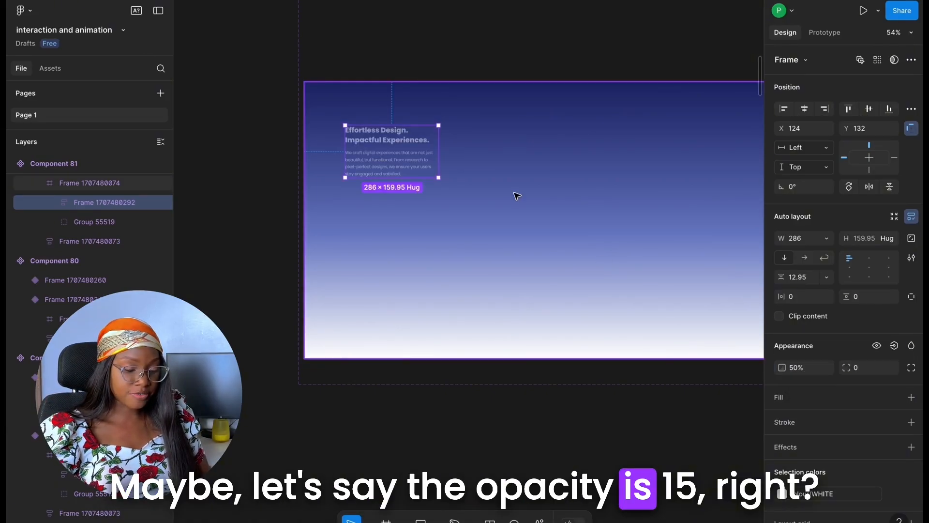
# Connect Component 81's first variant to its second with a While hovering trigger, Change to action and Smart animate
pyautogui.scroll(-5, 515, 193)
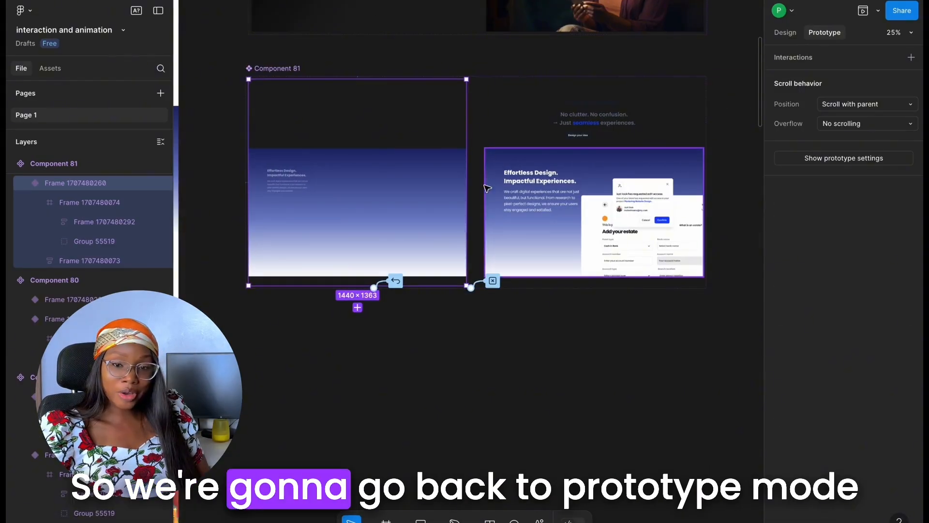
pyautogui.scroll(2, 437, 159)
pyautogui.moveTo(477, 197); pyautogui.dragTo(516, 194)
pyautogui.scroll(2, 480, 254)
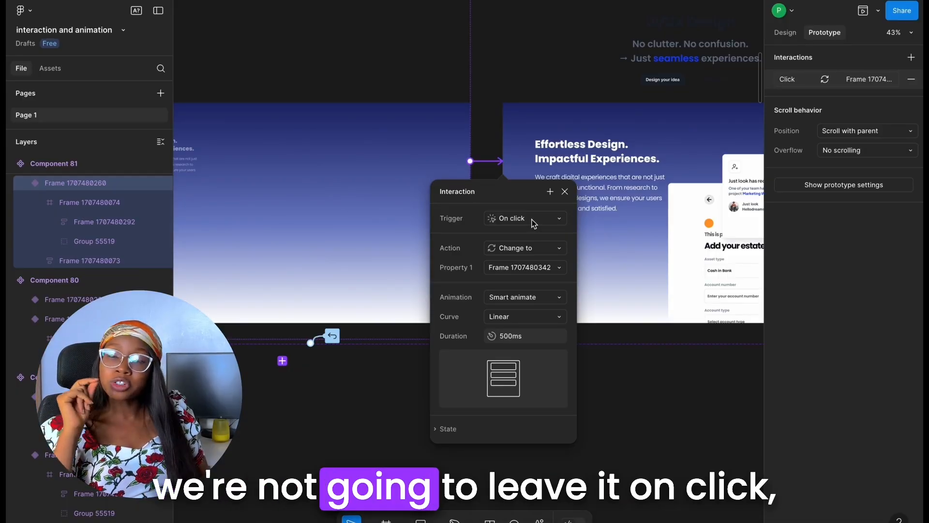
pyautogui.click(534, 223)
pyautogui.click(540, 247)
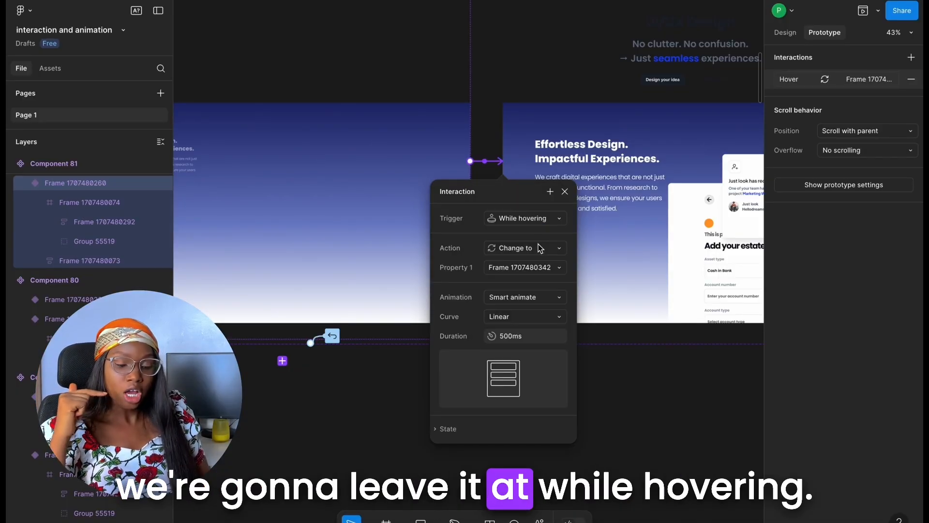
pyautogui.click(518, 301)
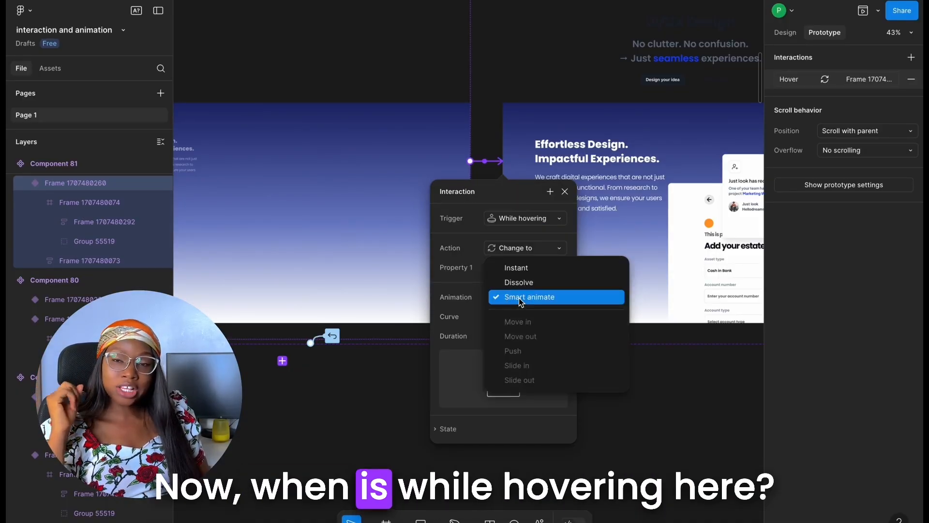
pyautogui.click(520, 297)
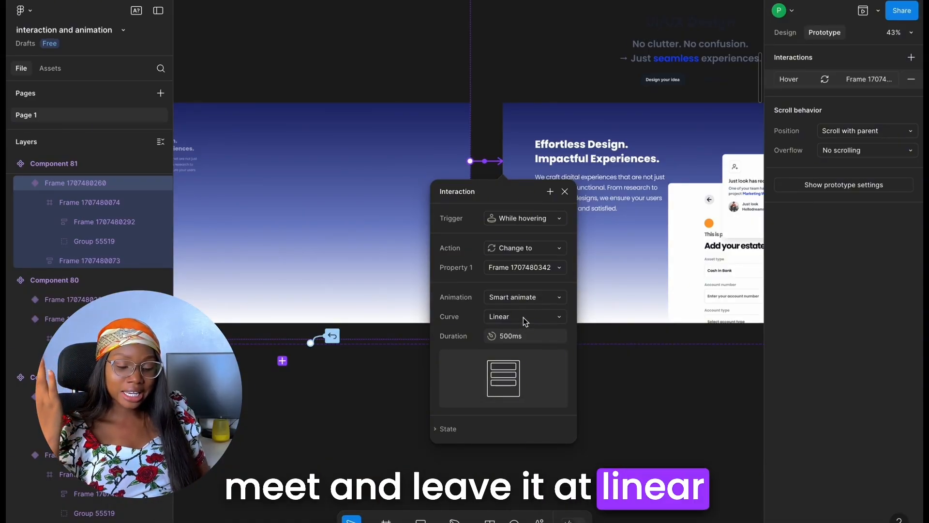
pyautogui.click(565, 192)
# Preview the Home page and scroll through it to check the UI/UX Design section's reveal animation
pyautogui.scroll(-8, 561, 193)
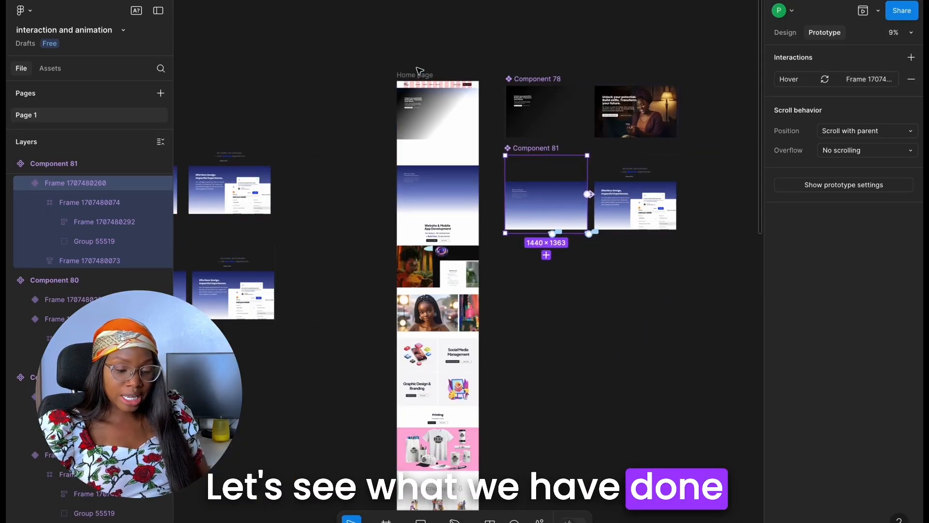
pyautogui.click(420, 73)
pyautogui.click(863, 11)
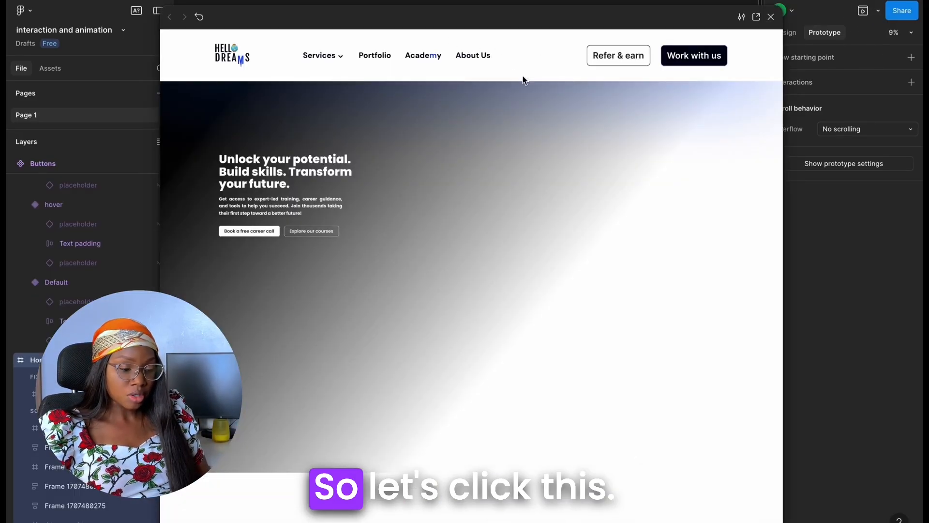
pyautogui.scroll(-6, 569, 275)
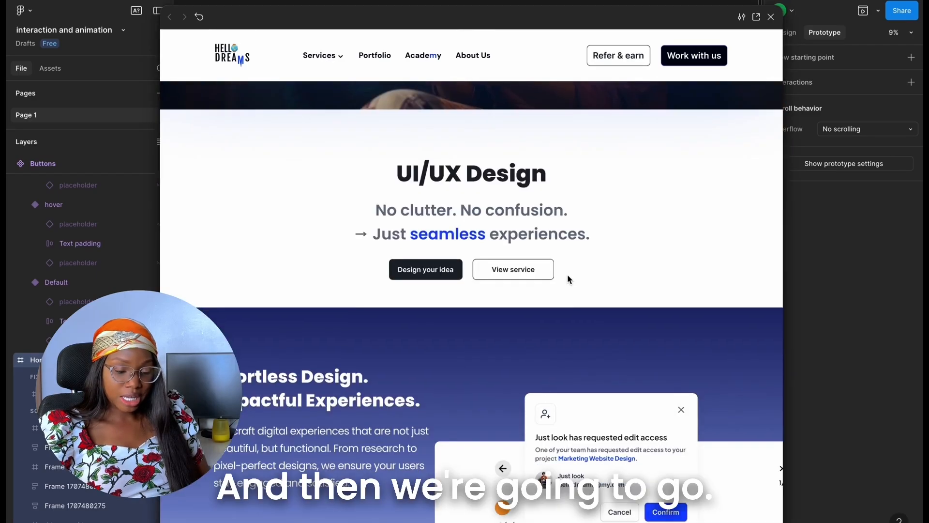
pyautogui.scroll(-2, 567, 271)
pyautogui.scroll(8, 567, 271)
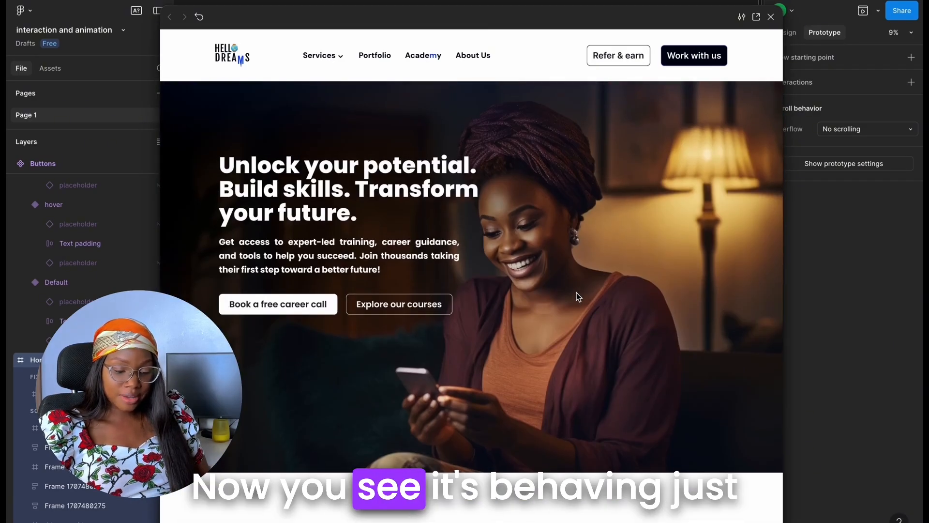
pyautogui.scroll(-8, 577, 292)
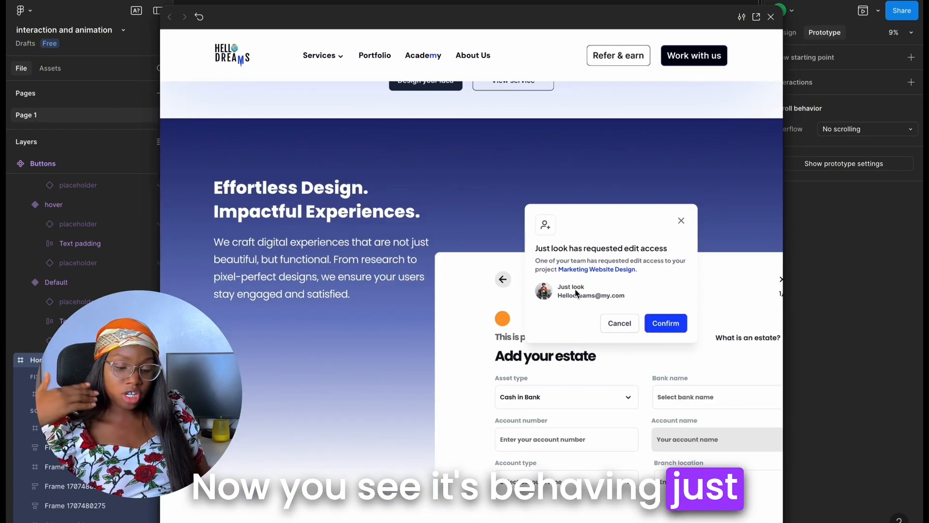